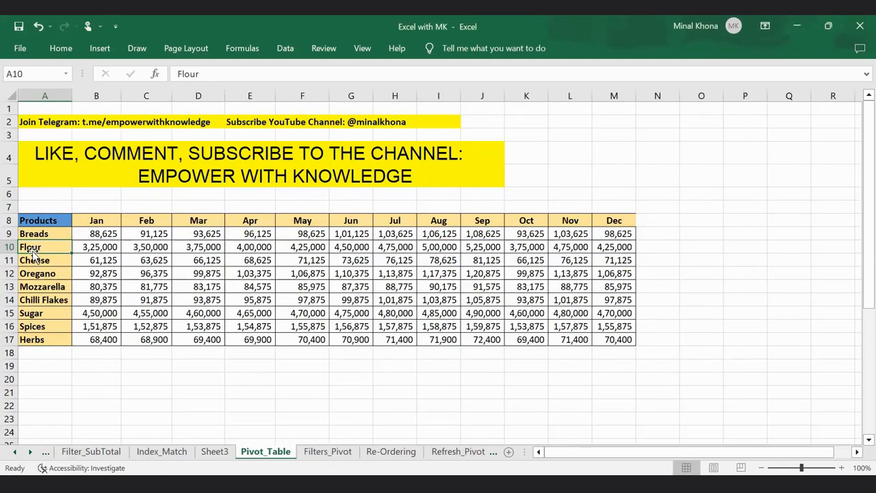
Step: Select the entire product sales table, A8:M17, including the headers
key(Up)
key(Up)
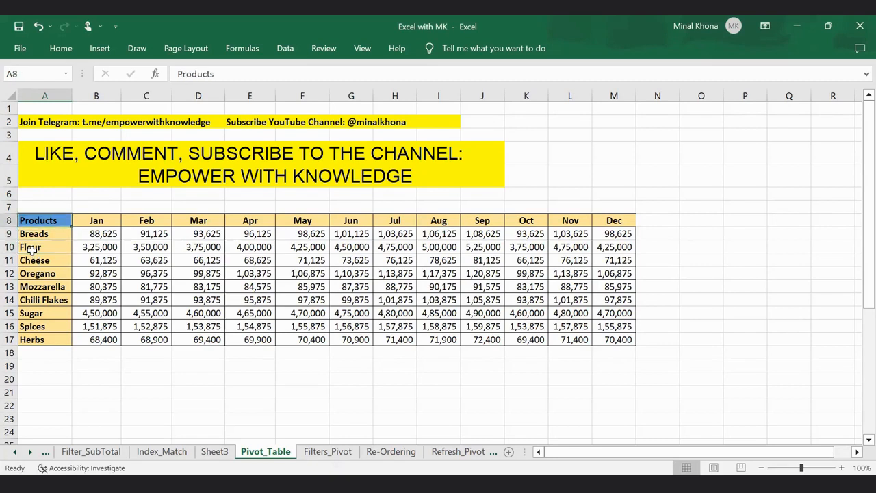
key(ctrl+shift+Down)
key(ctrl+shift+Right)
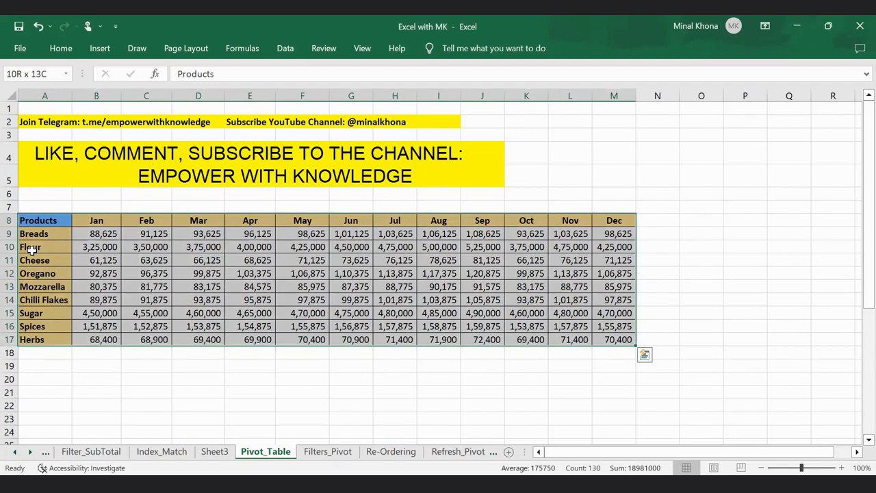
key(Down)
key(Up)
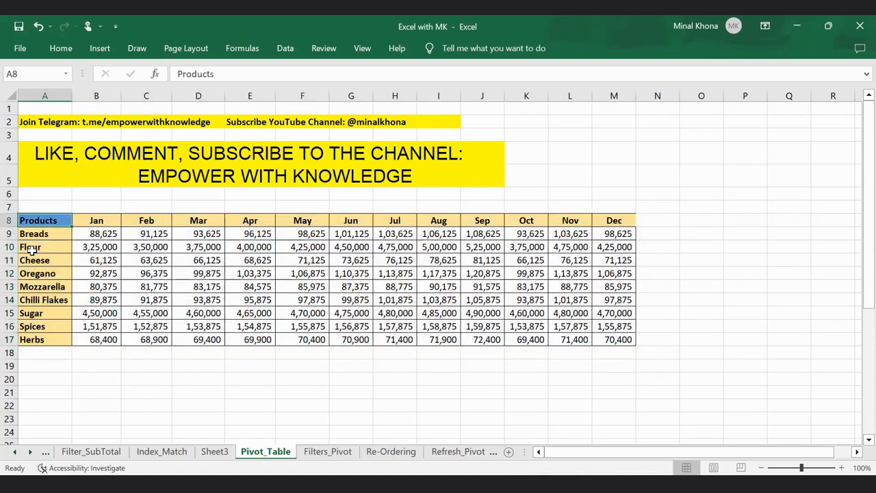
key(ctrl+a)
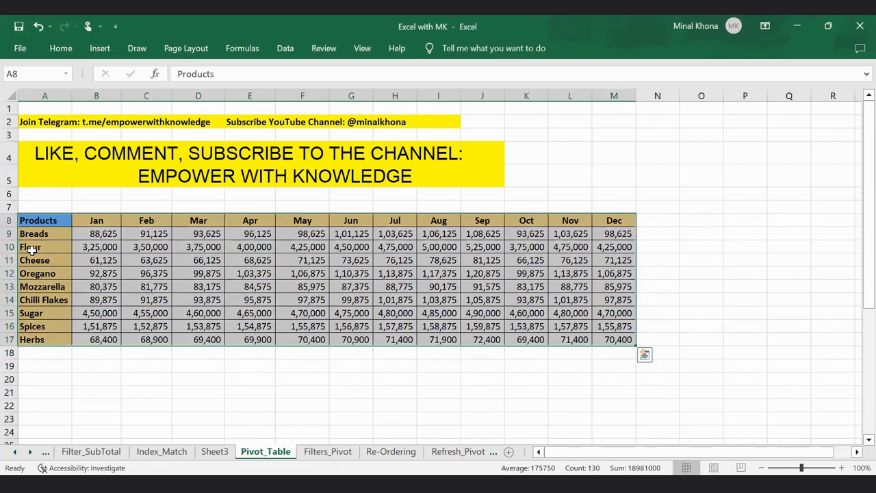
Step: Insert a PivotTable from the selected range, placed on the existing worksheet at cell R6
key(alt)
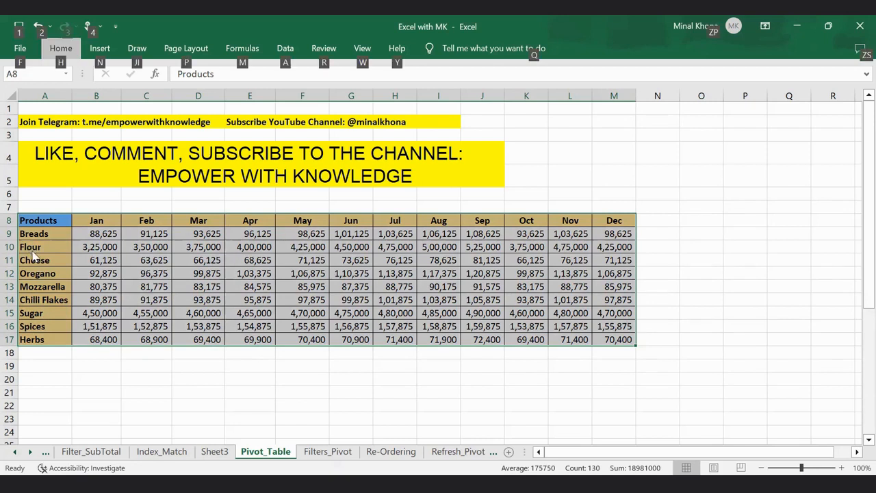
key(n)
key(v)
key(t)
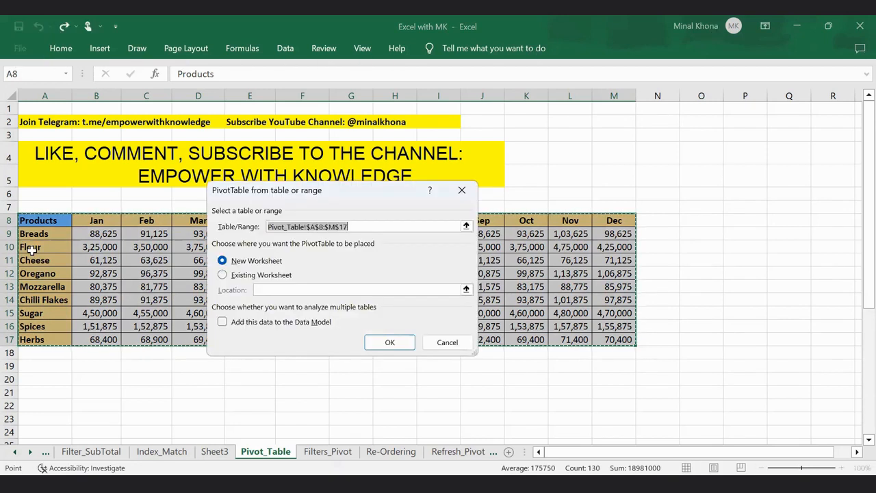
click(222, 275)
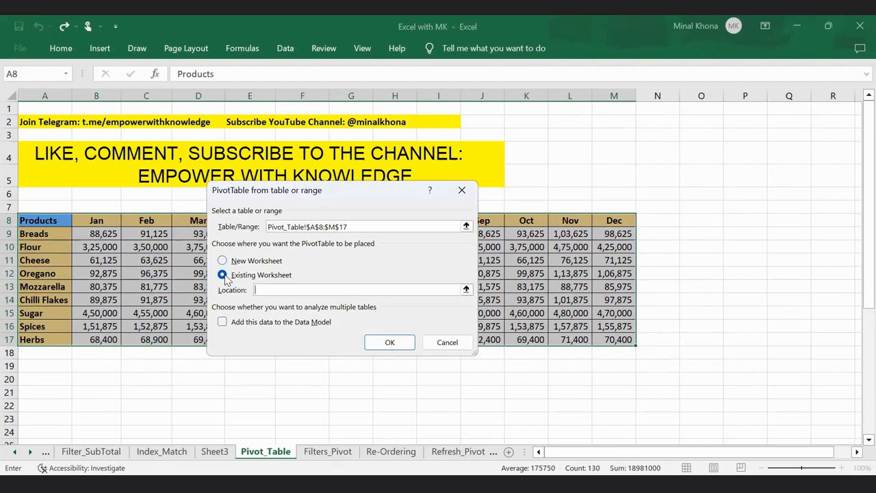
scroll(225, 281, down, 2)
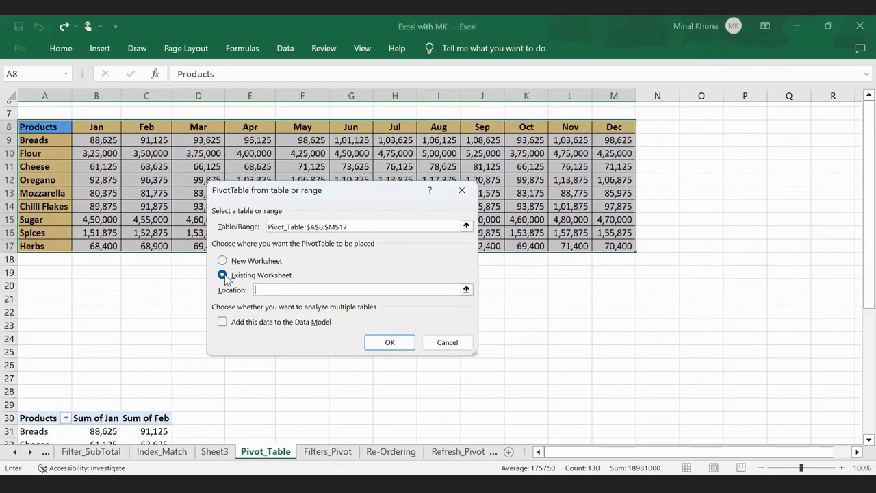
scroll(225, 281, up, 2)
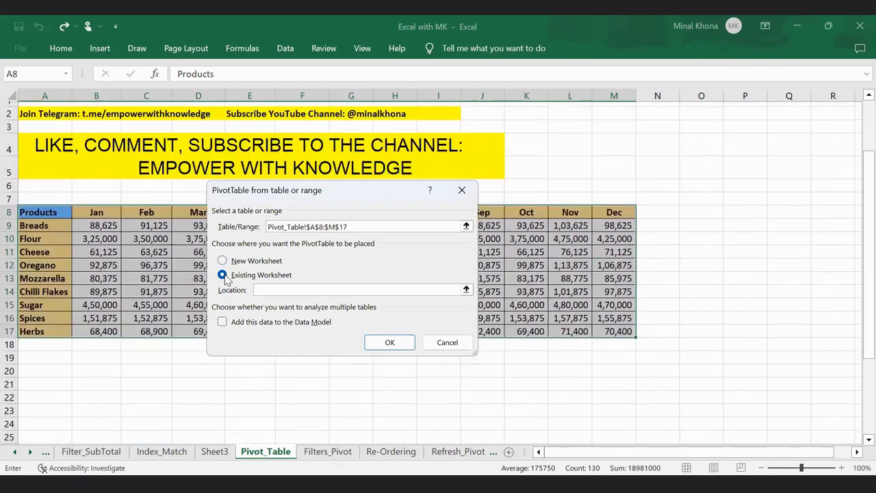
scroll(225, 281, right, 2)
click(625, 194)
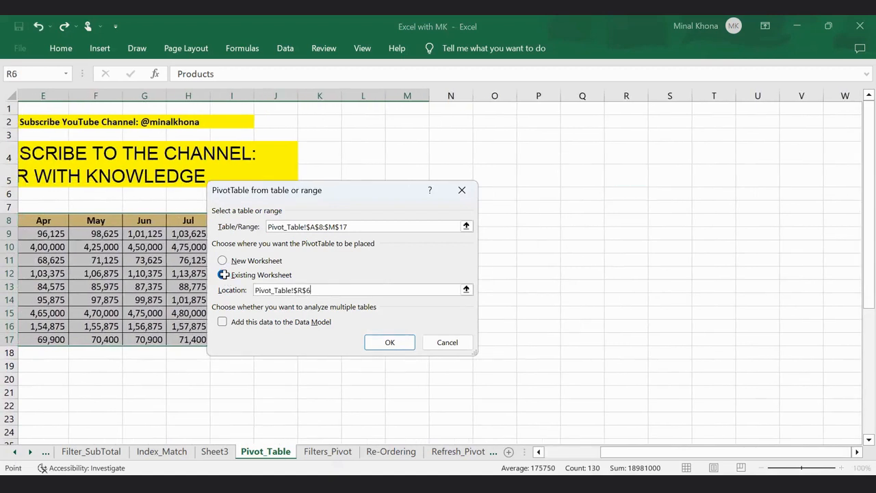
key(Return)
scroll(224, 274, right, 5)
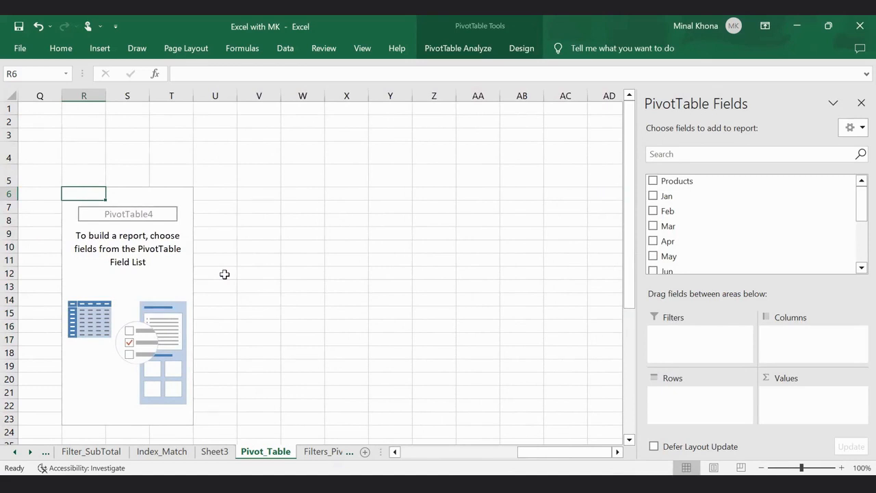
Step: Add Products to the PivotTable's rows and Jan, Feb and Mar to its values
click(653, 181)
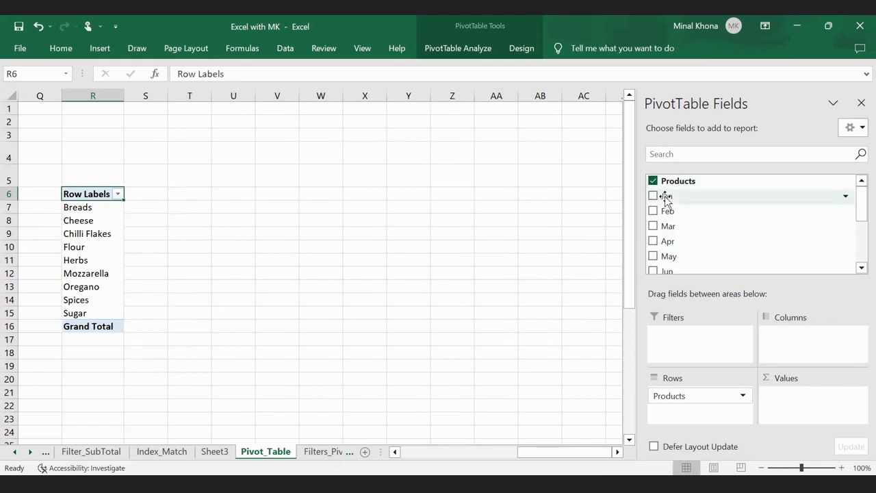
drag(665, 197, 782, 399)
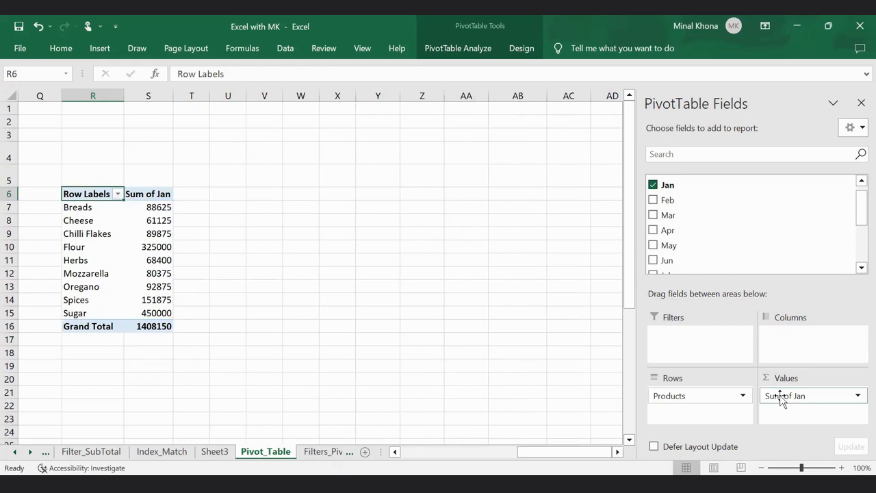
click(654, 201)
click(653, 215)
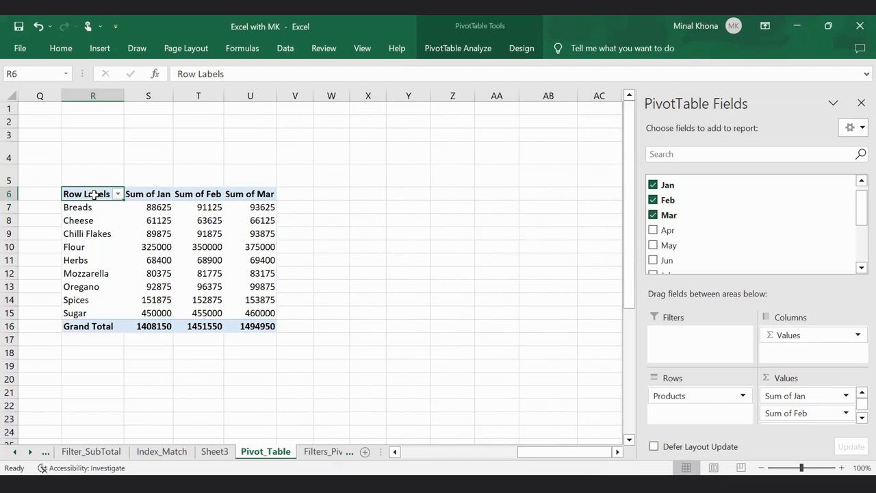
Step: Apply the light blue Medium PivotTable style with shaded row headers and turn on banded rows
ctrl+scroll(93, 194, up, 2)
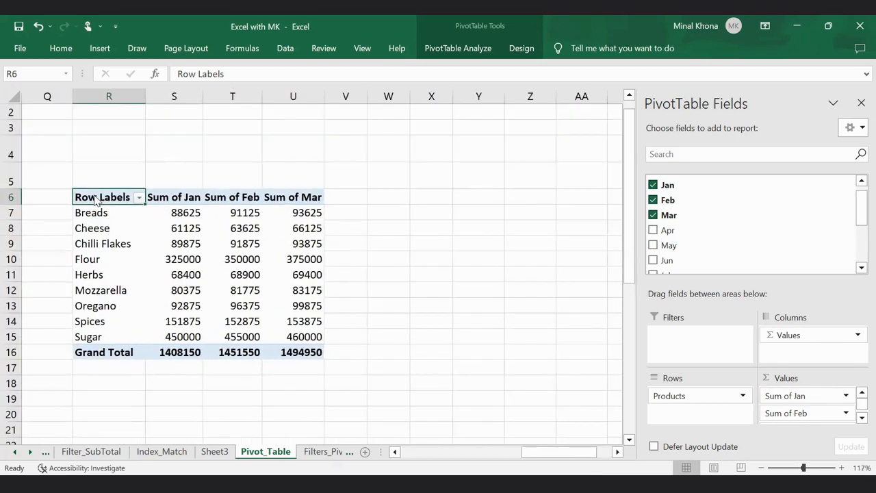
key(Down)
key(Up)
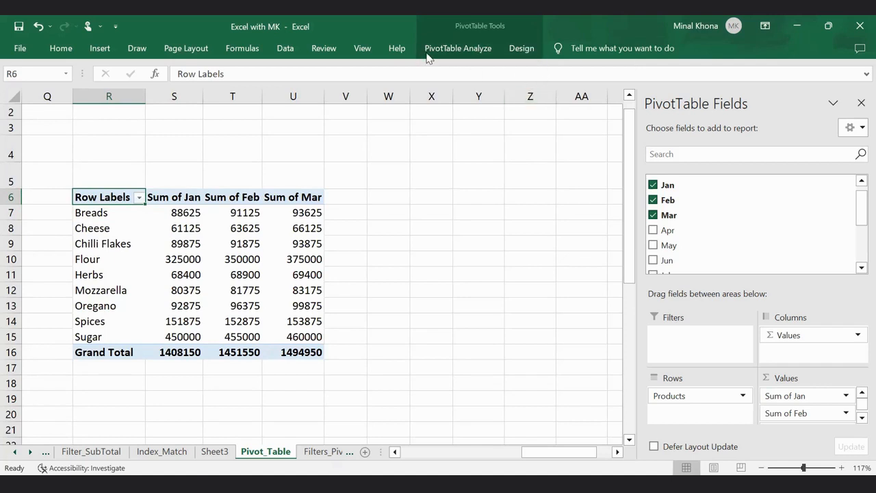
click(520, 51)
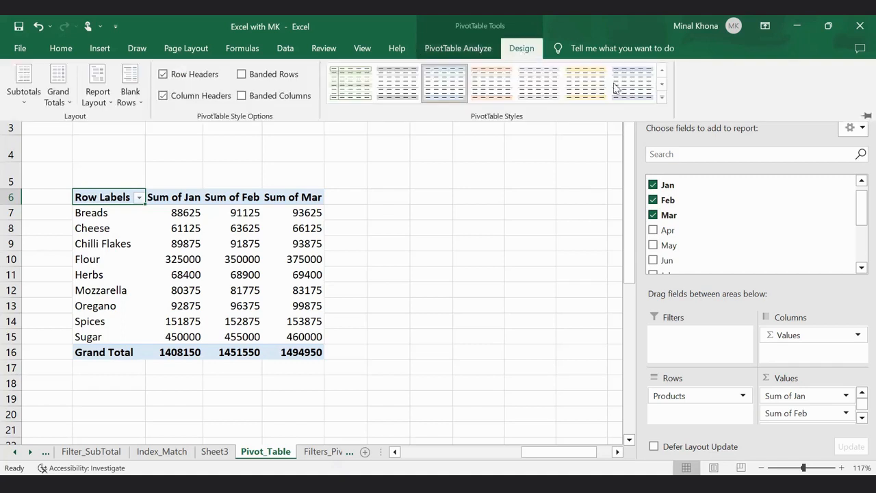
click(663, 100)
scroll(399, 215, down, 2)
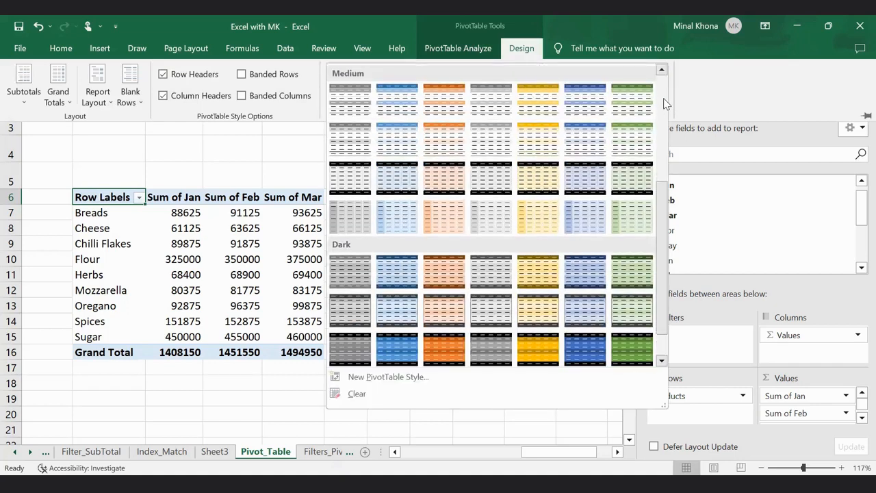
click(401, 219)
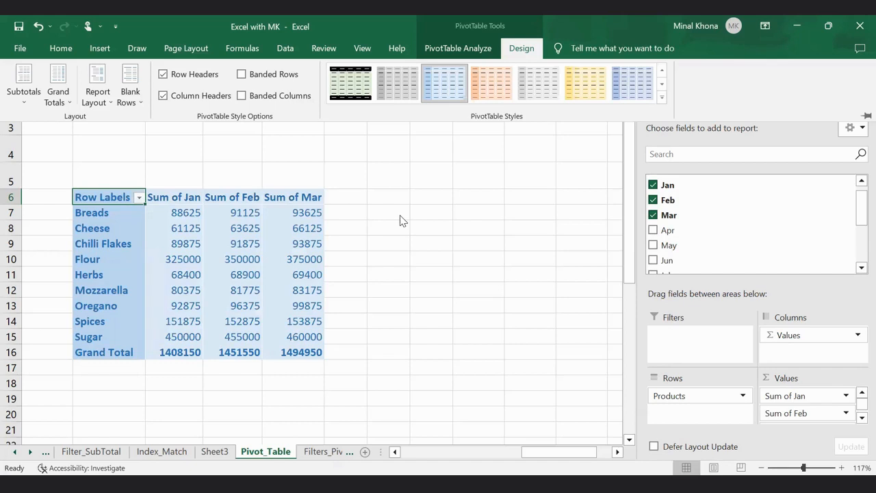
click(241, 75)
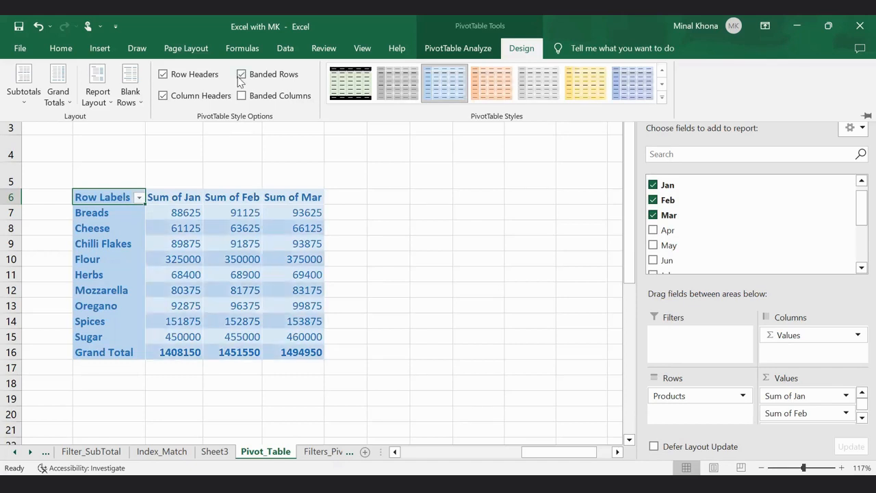
Step: Rename the PivotTable's Row Labels header in R6 to Products
click(468, 49)
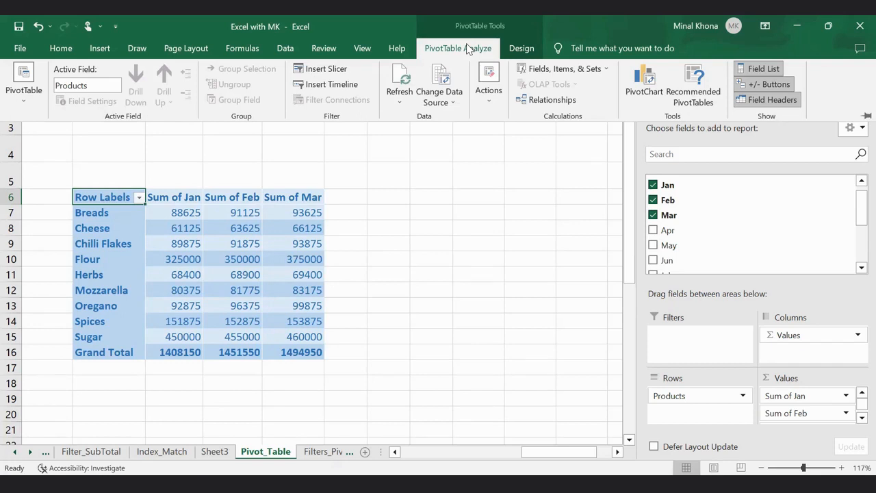
click(204, 260)
key(Up)
key(Up)
key(Up)
key(Up)
key(Left)
key(Left)
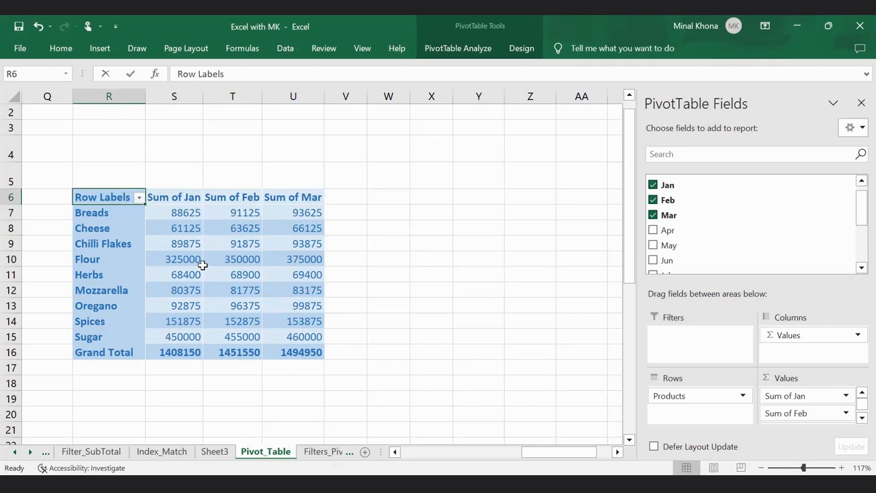
key(F2)
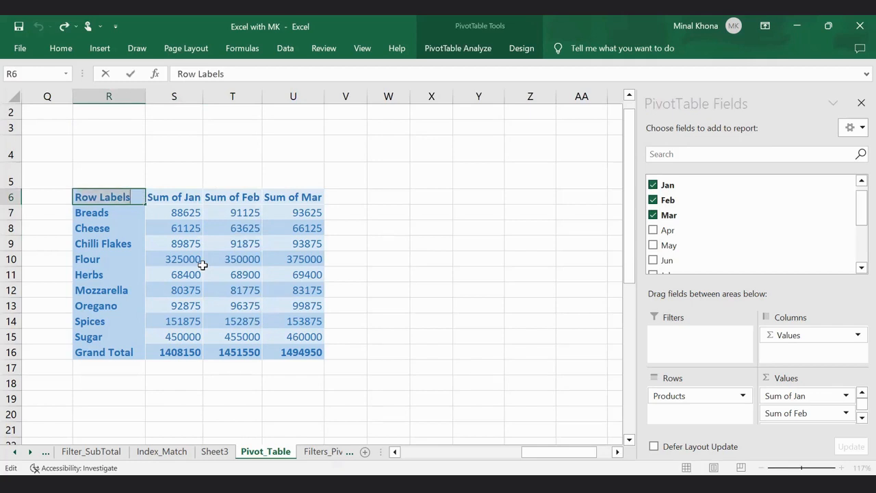
text(Products)
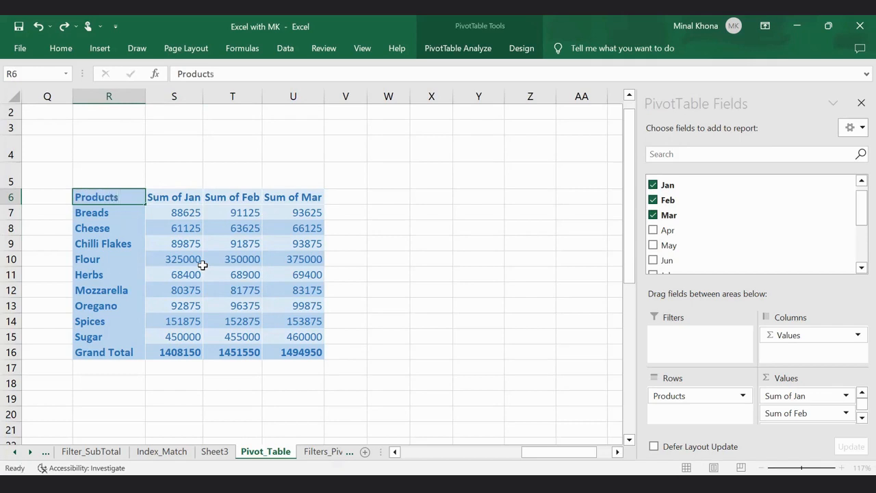
key(Return)
Step: Format the PivotTable values in S7:U16 as numbers with 0 decimal places and comma thousands separators
key(Right)
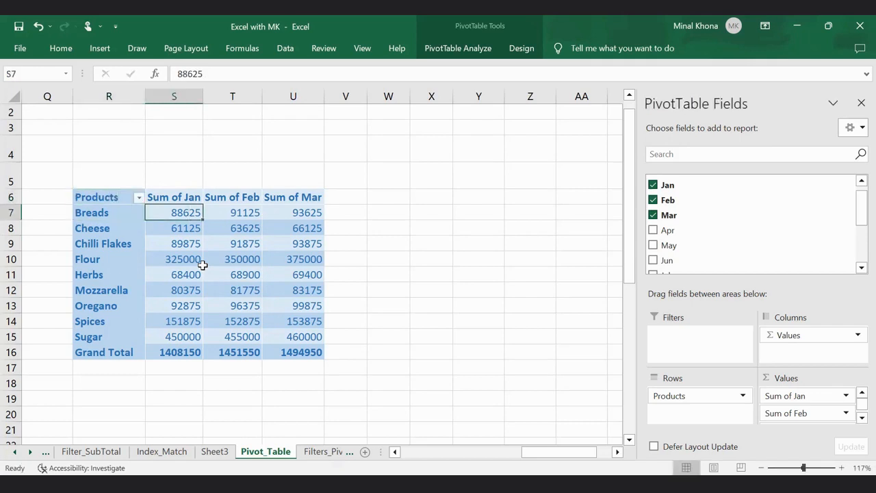
key(ctrl+shift+Down)
key(ctrl+shift+Right)
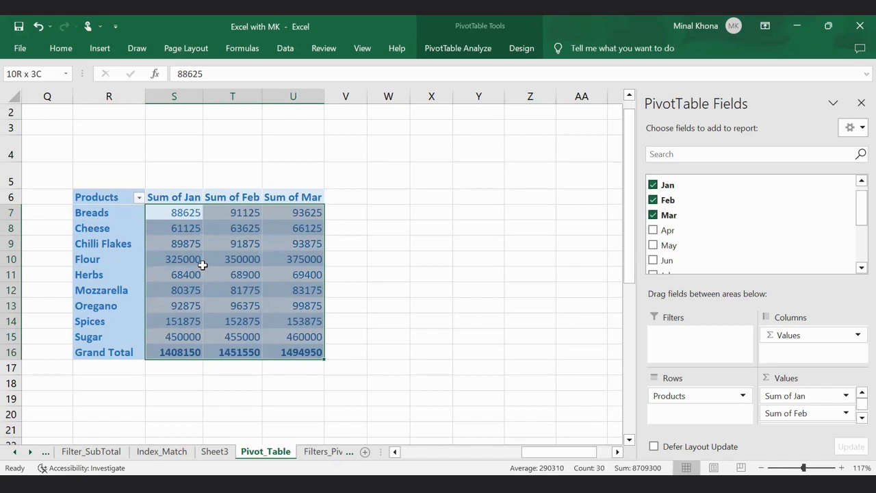
key(ctrl+1)
click(196, 145)
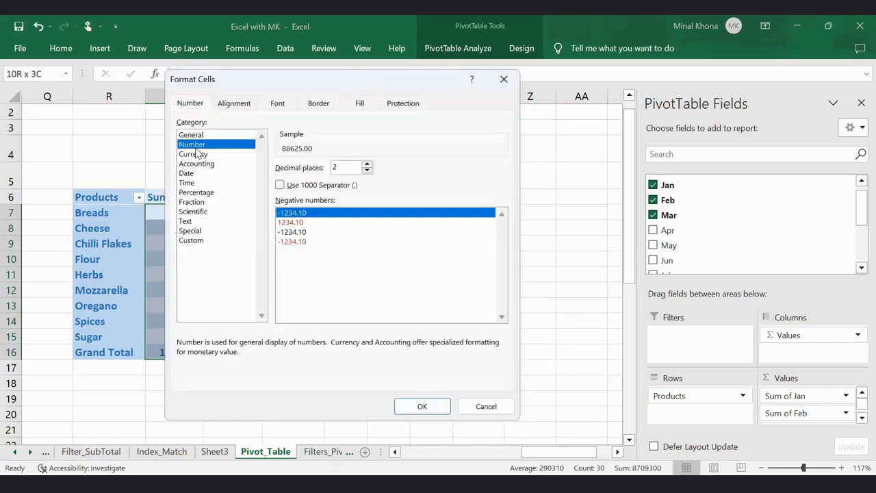
double_click(345, 169)
text(0)
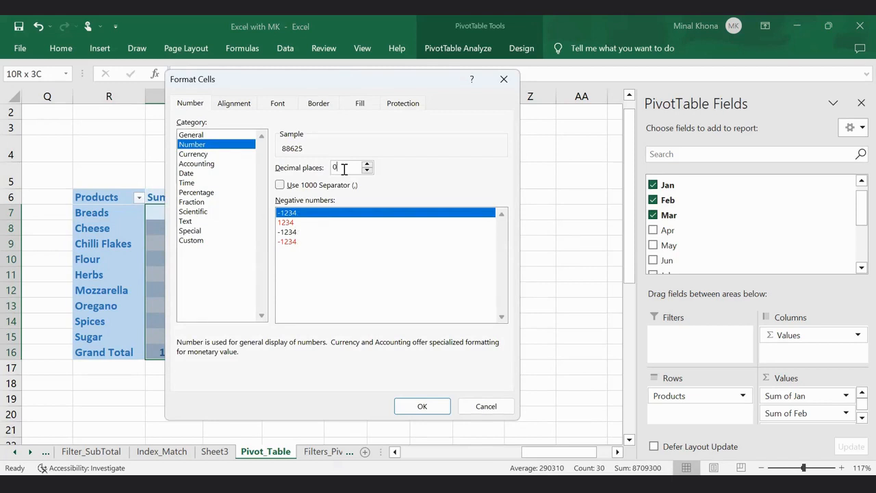
key(Return)
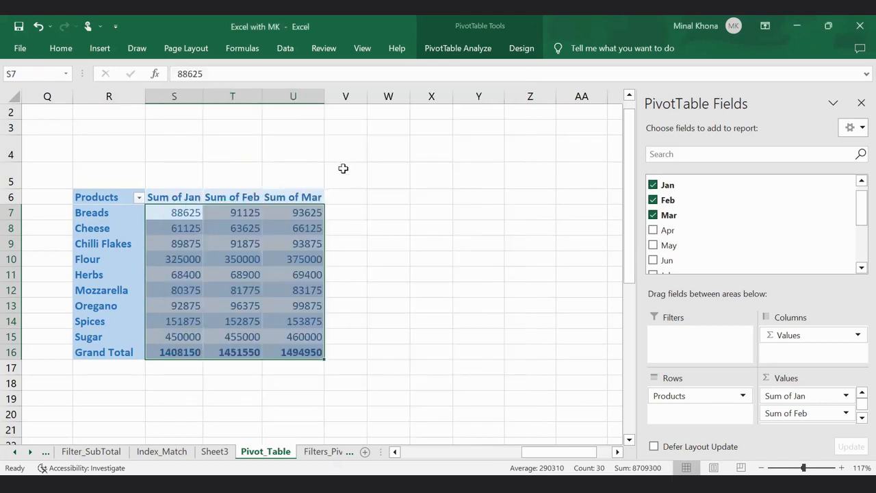
key(alt+h)
key(k)
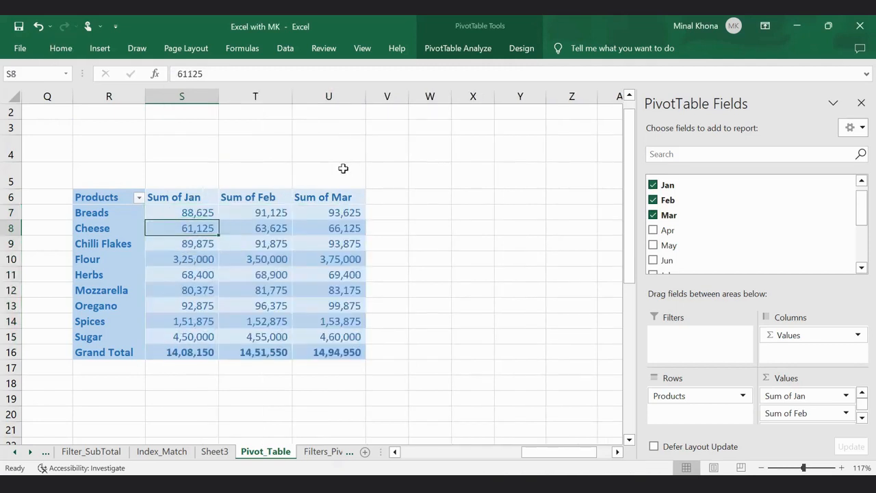
Step: Add top and bottom borders to the PivotTable's Grand Total row, R16:U16
key(Up)
key(Down)
key(Down)
key(Down)
key(Down)
key(Down)
key(Down)
key(Down)
key(Down)
key(Down)
key(Down)
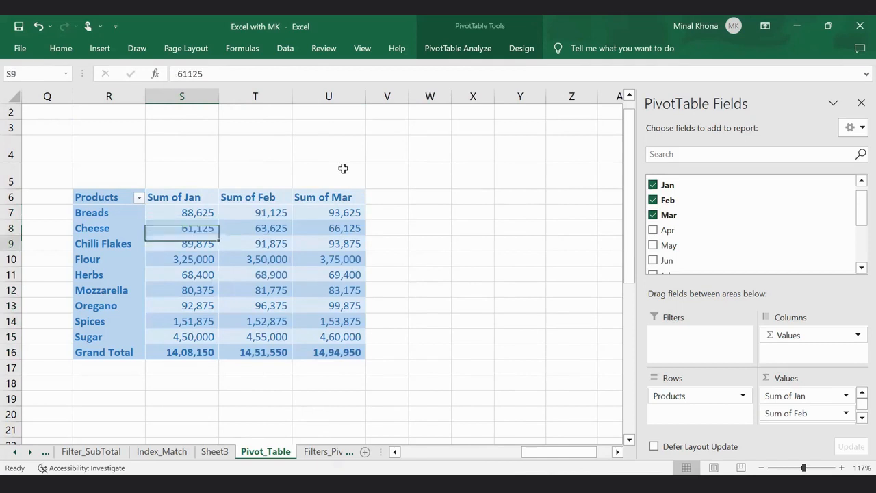
key(Up)
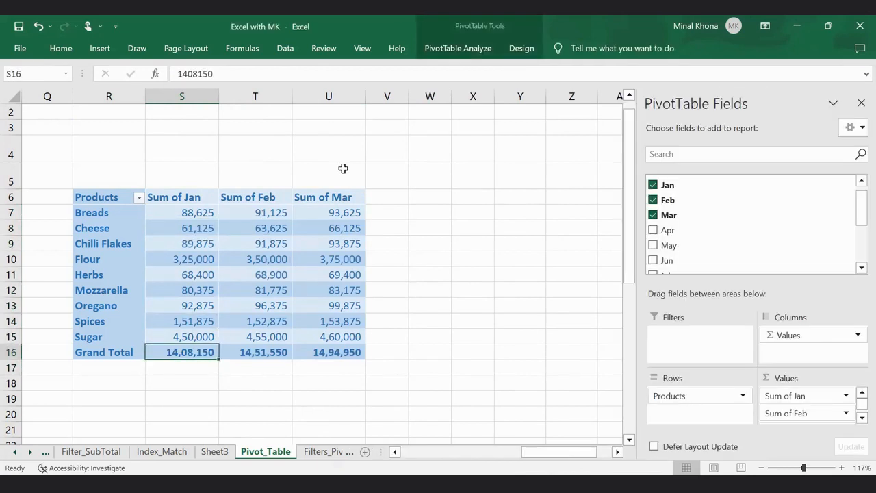
key(Left)
key(shift+Right)
key(shift+Right)
key(shift+Right)
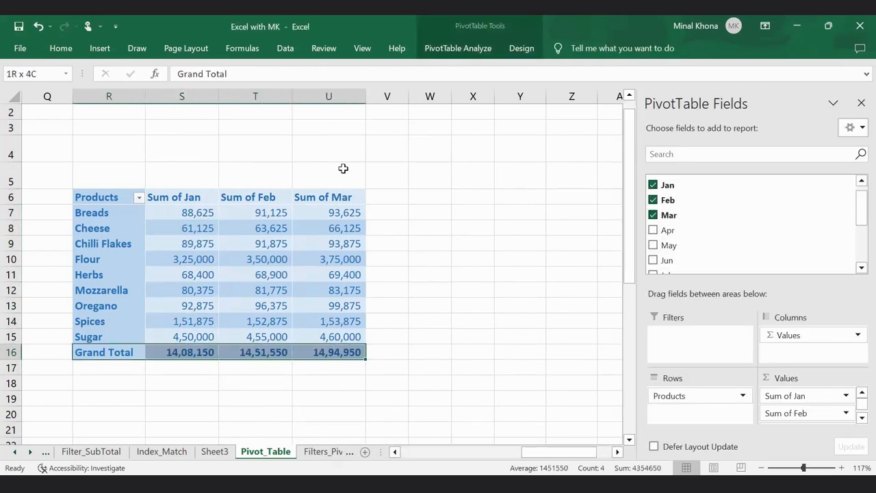
key(alt+h)
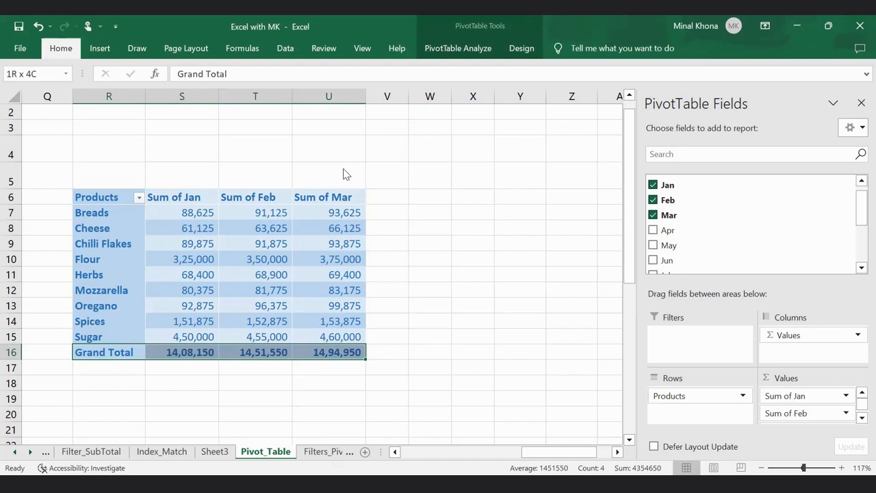
key(Right)
key(Right)
key(Right)
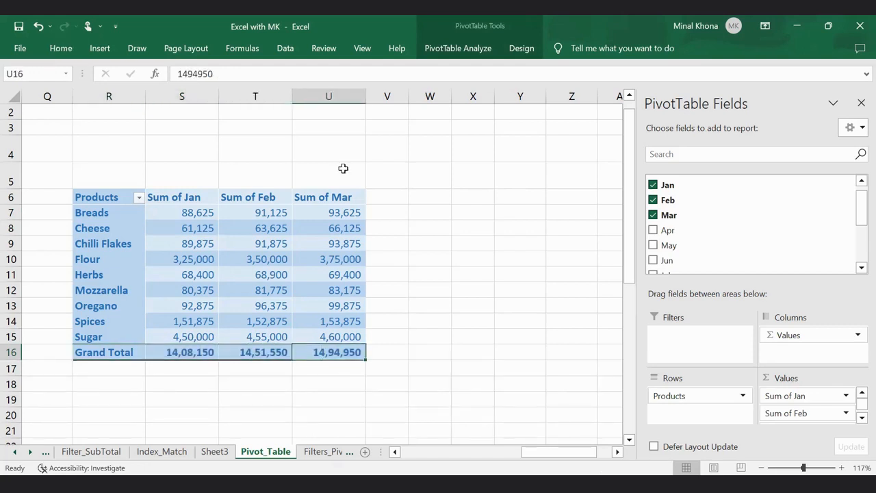
Step: Examine the PivotTable's Grand Total row and the product values it sums in R6:U15
key(Left)
key(Left)
key(Left)
key(Right)
key(Right)
key(Right)
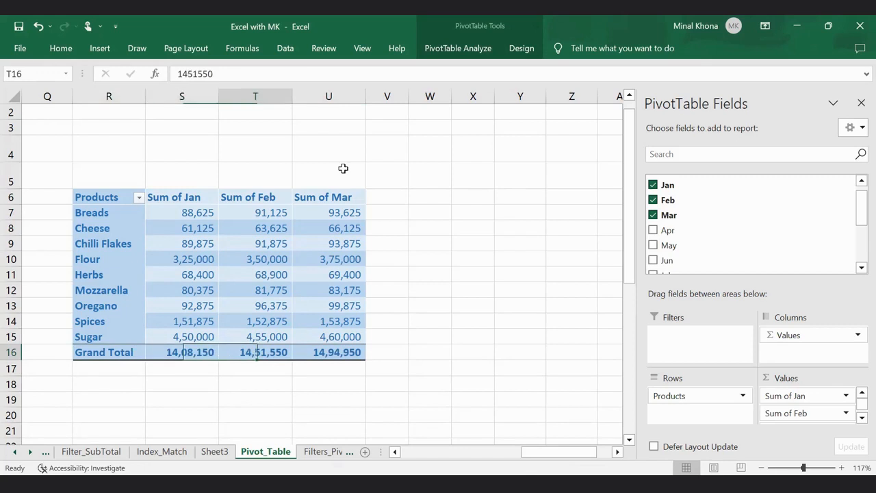
key(Up)
key(shift+Up)
key(shift+Up)
key(shift+Up)
key(shift+Up)
key(shift+Up)
key(shift+Up)
key(shift+Up)
key(shift+Up)
key(shift+Up)
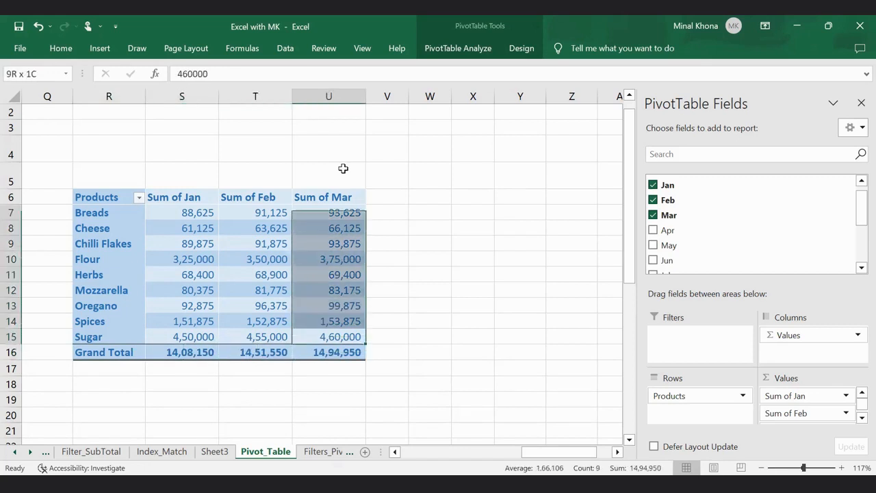
key(shift+Left)
key(shift+Left)
key(shift+Left)
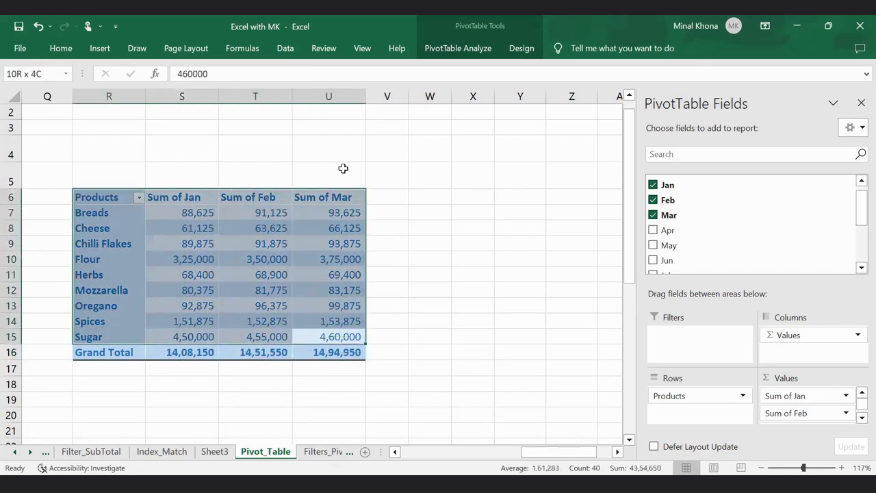
key(Left)
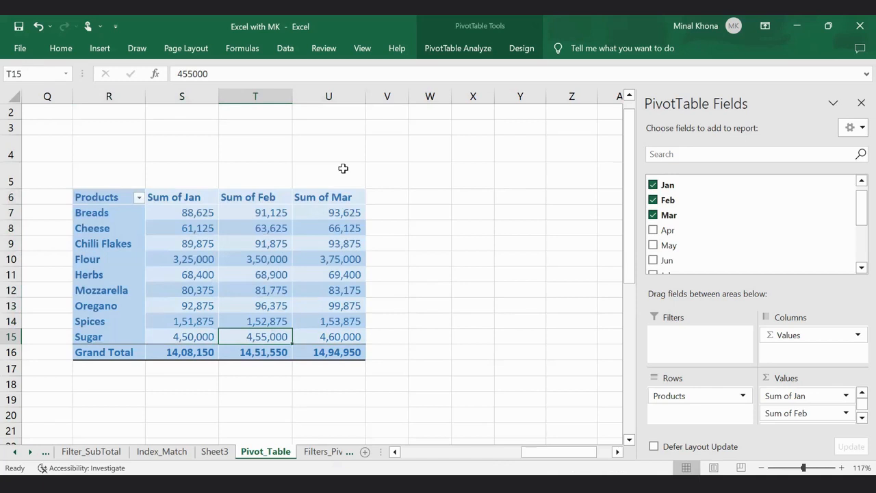
Step: Filter the PivotTable's Products to show only Cheese and Chilli Flakes
click(138, 198)
click(180, 321)
click(181, 348)
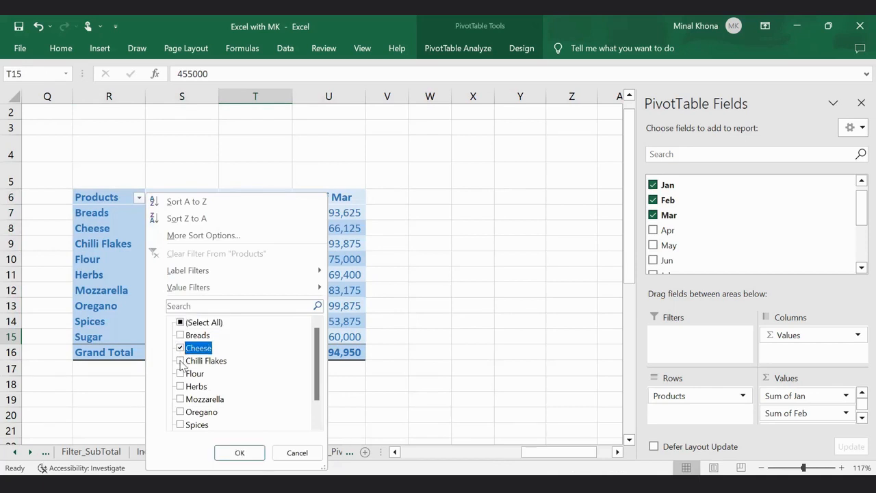
click(180, 361)
key(Return)
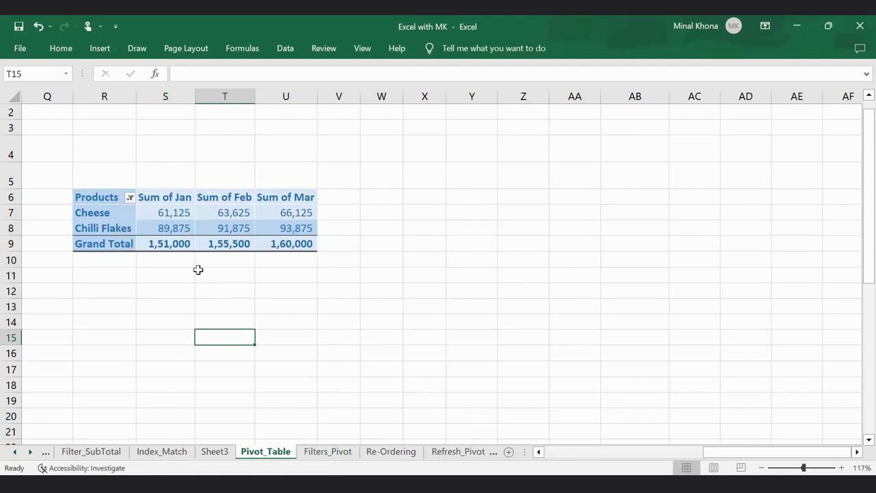
Step: Review the filtered Grand Total row and clear the filter from Products
click(164, 245)
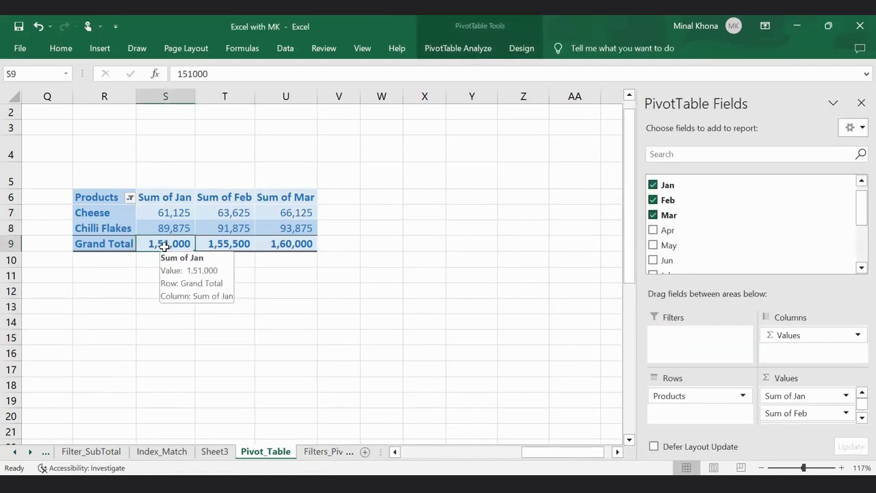
key(Right)
key(Right)
key(Left)
key(Left)
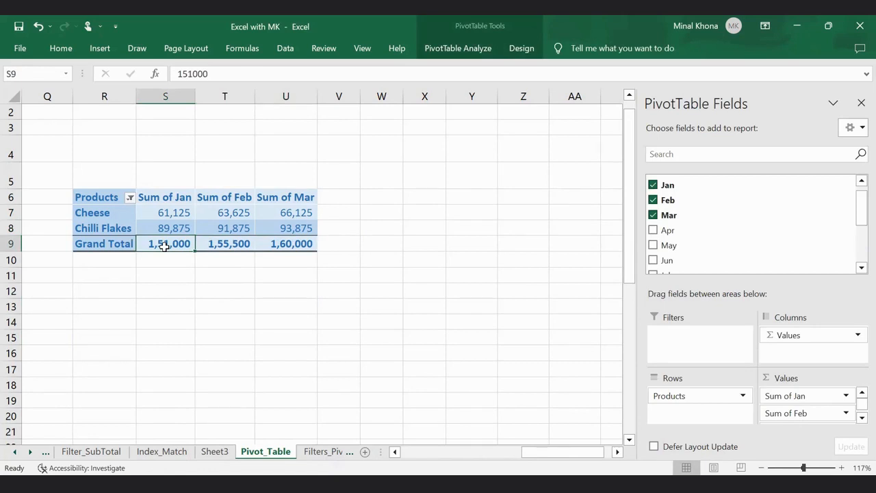
click(134, 199)
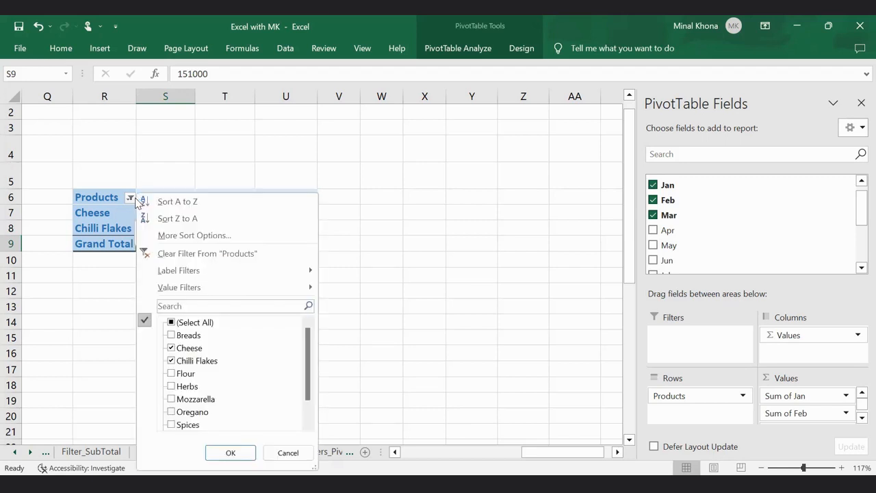
click(243, 256)
Step: Add the Apr, May, Jun and Jul fields to the PivotTable's values
click(653, 230)
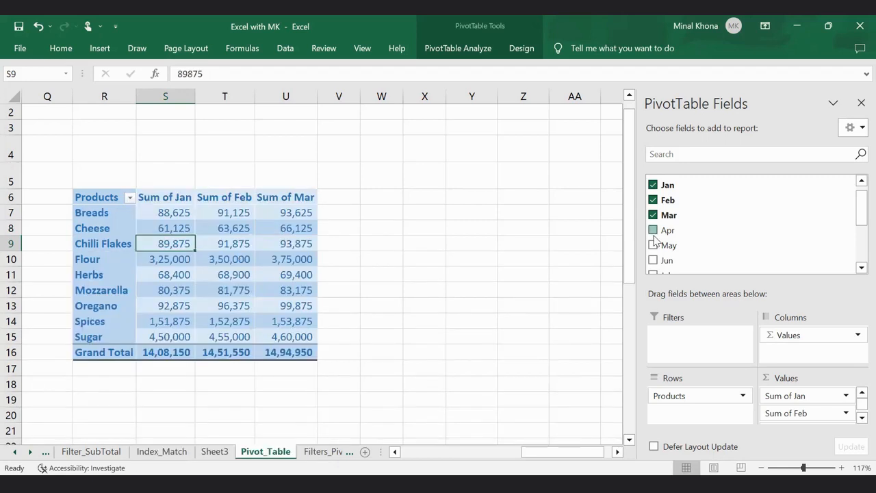
click(653, 245)
click(652, 261)
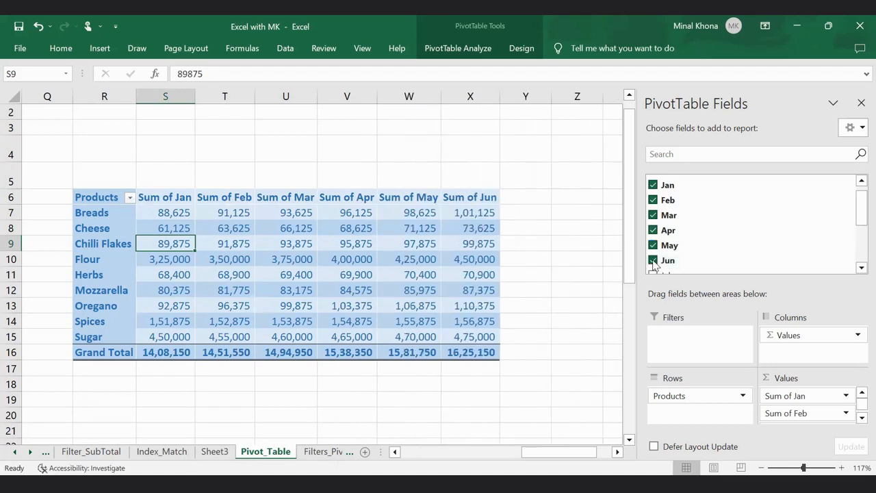
scroll(653, 263, down, 2)
click(653, 216)
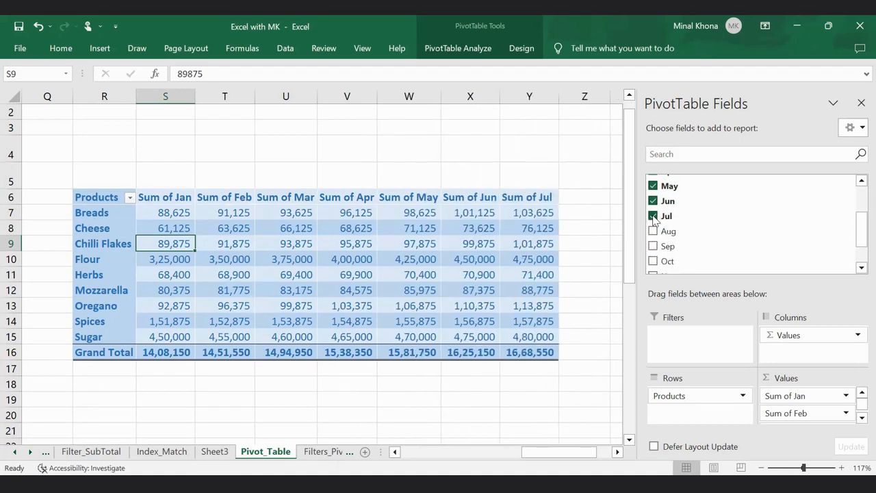
Step: Remove the Jan, Feb, Mar and Jul fields from the PivotTable, keeping only the second-quarter months
scroll(652, 218, up, 3)
click(652, 195)
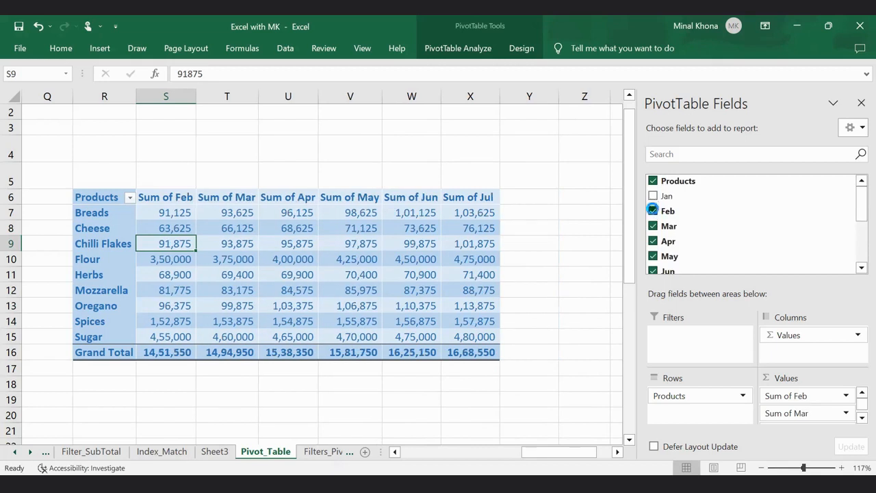
click(652, 211)
click(652, 226)
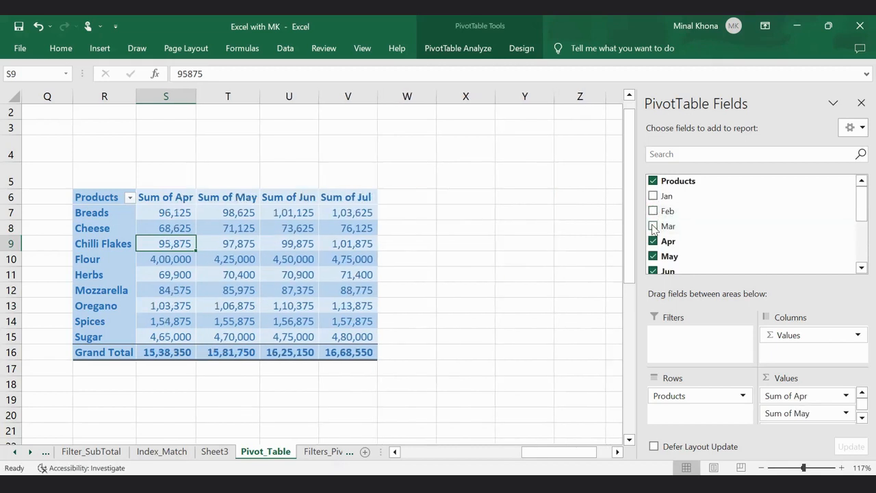
scroll(652, 229, down, 2)
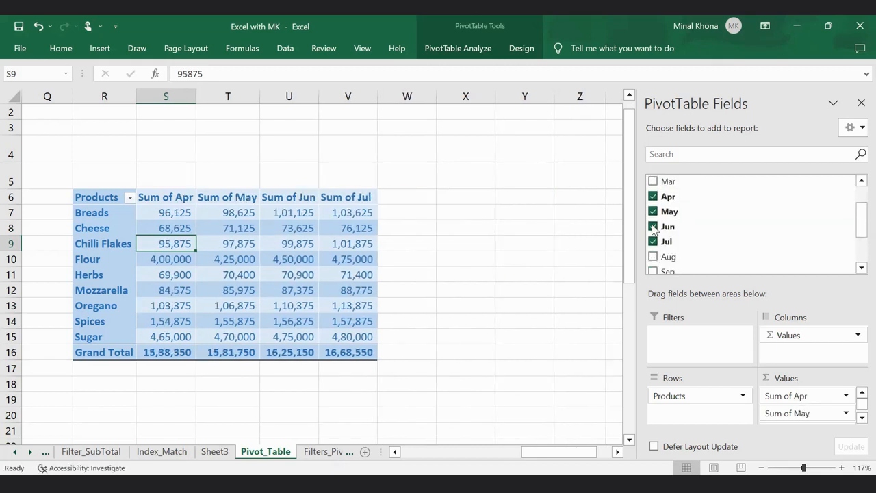
click(653, 241)
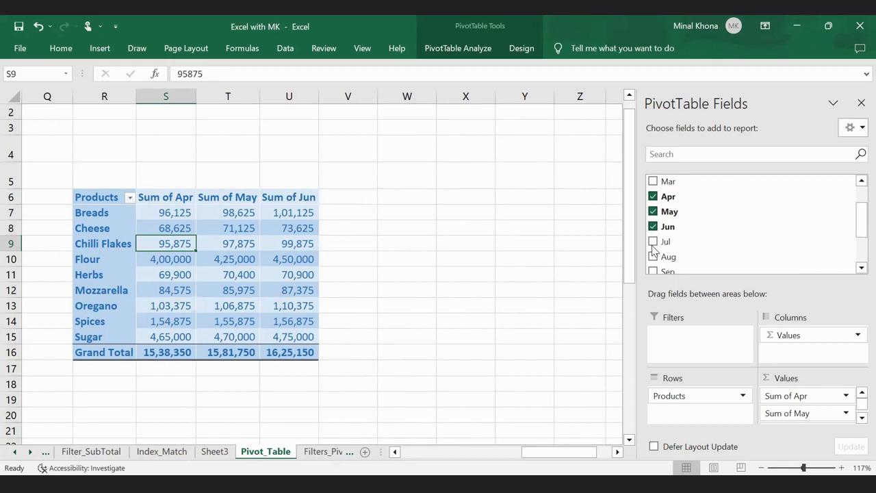
click(198, 277)
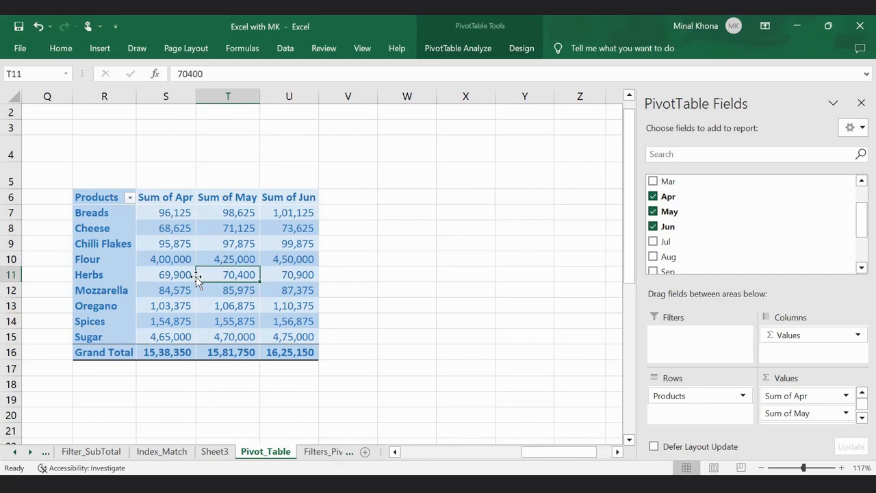
Step: Go to the Filters_Pivot sheet and bring its monthly product sales table into view
key(ctrl+Page_Down)
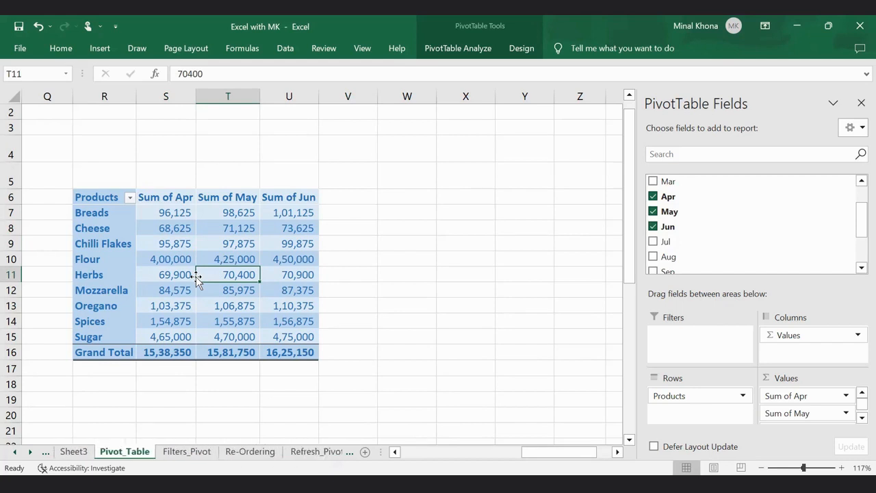
click(187, 452)
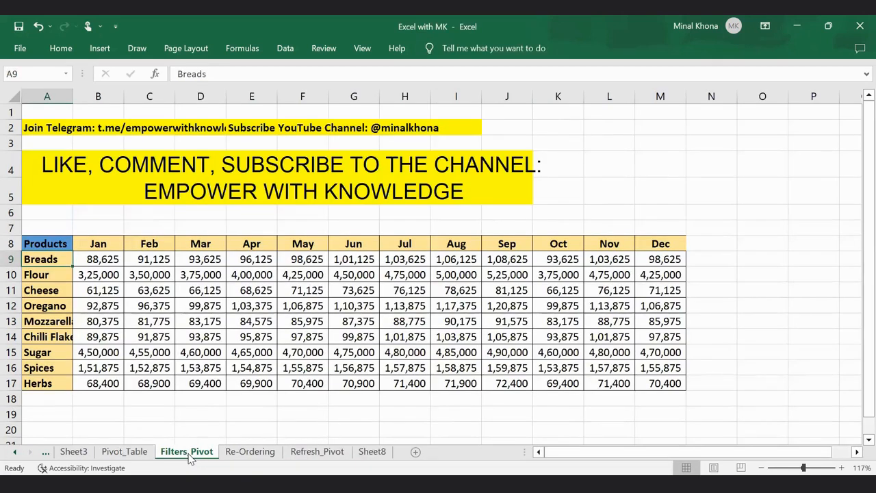
scroll(190, 457, down, 5)
scroll(190, 457, up, 1)
scroll(191, 458, up, 2)
Step: Insert a PivotTable from the sales data A8:M17, placed on the existing Filters_Pivot worksheet at cell A24
click(47, 158)
click(47, 143)
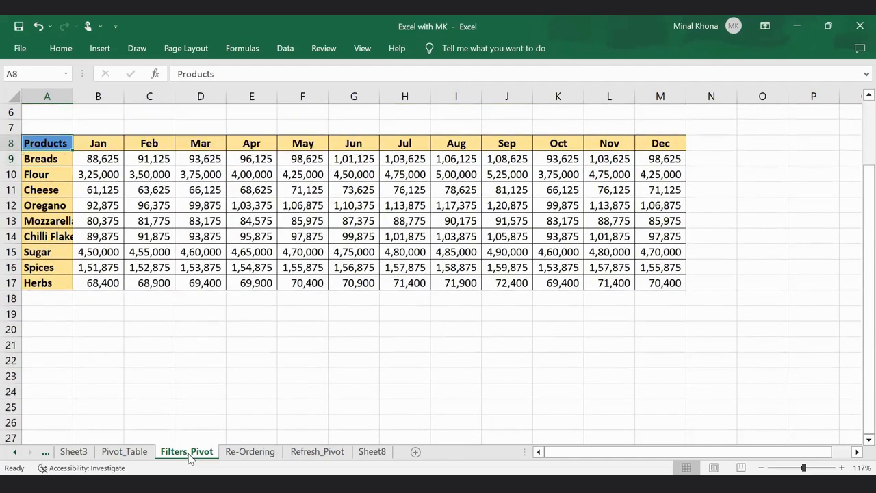
key(ctrl+shift+Down)
key(ctrl+shift+Right)
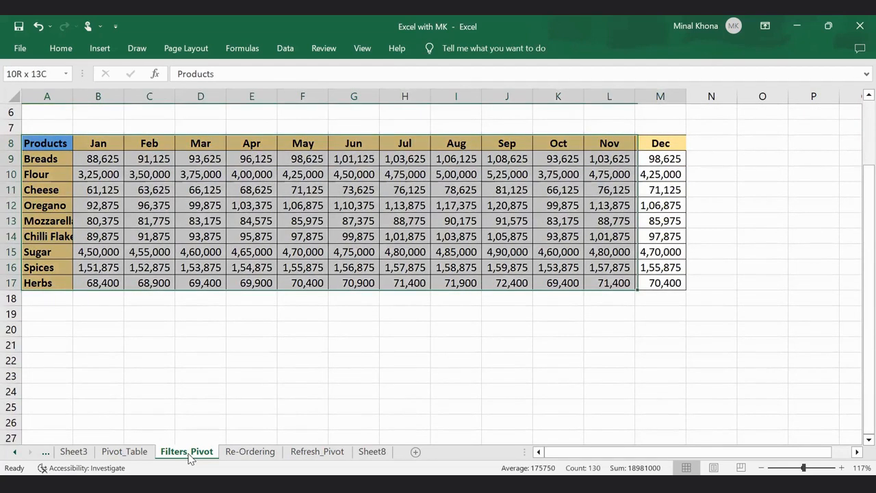
key(alt)
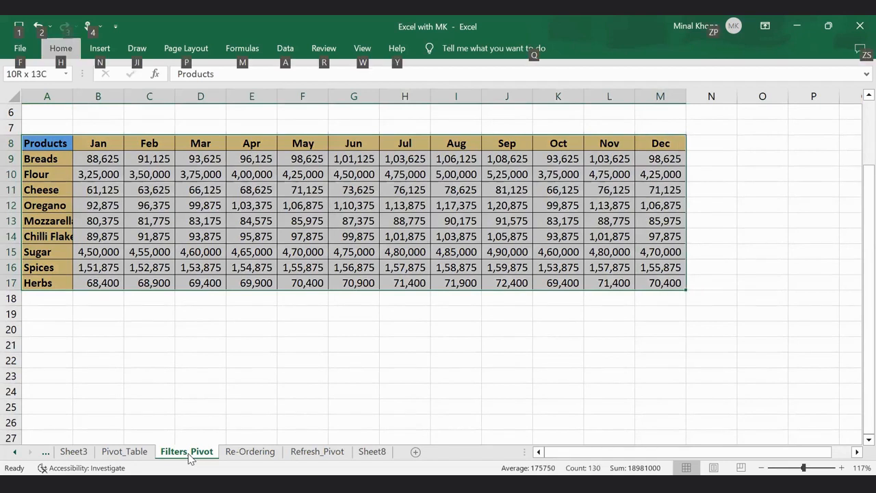
key(n)
key(v)
key(t)
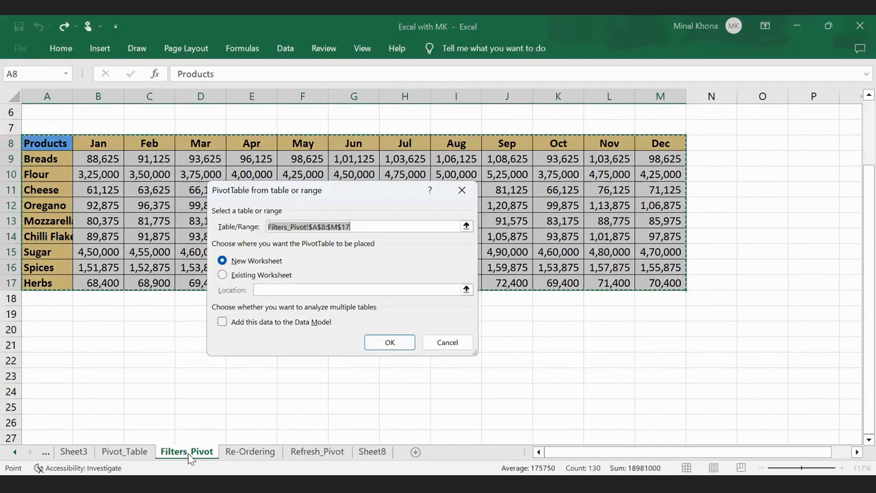
click(223, 274)
key(Down)
key(Down)
key(Down)
key(Down)
key(Down)
key(Down)
key(Down)
key(Down)
key(Down)
key(Down)
key(Down)
key(Down)
key(Down)
key(Down)
key(Down)
key(Down)
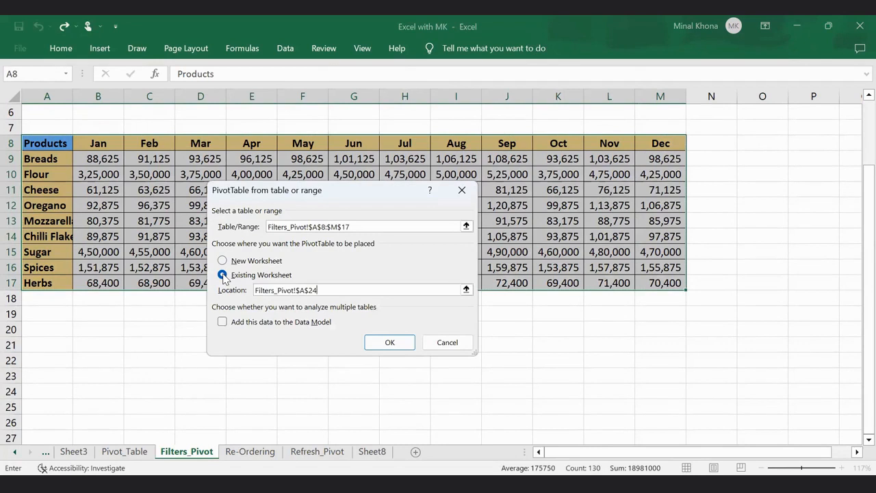
key(Return)
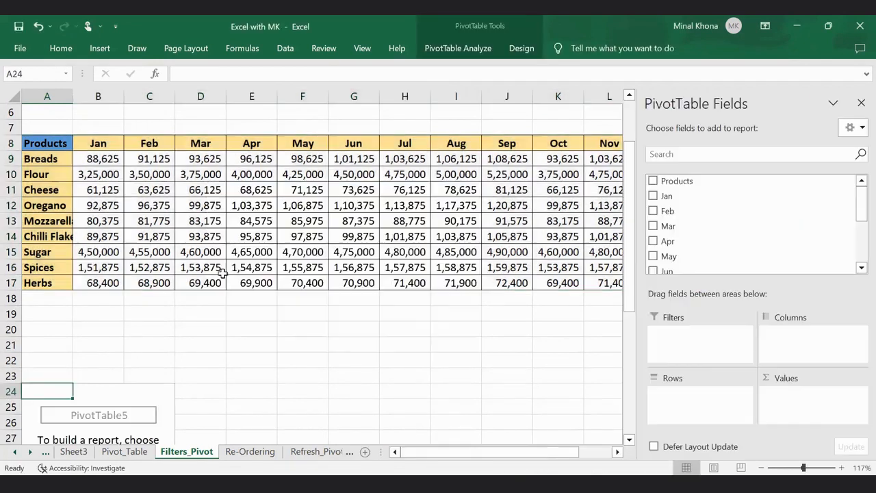
Step: Add Products as the PivotTable's rows and Jan, Feb and Mar as its values
click(652, 180)
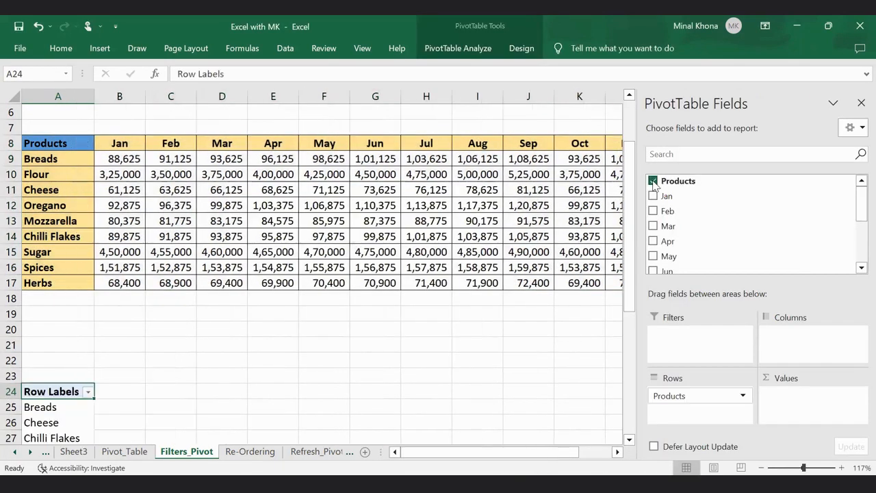
click(653, 196)
click(653, 210)
click(653, 226)
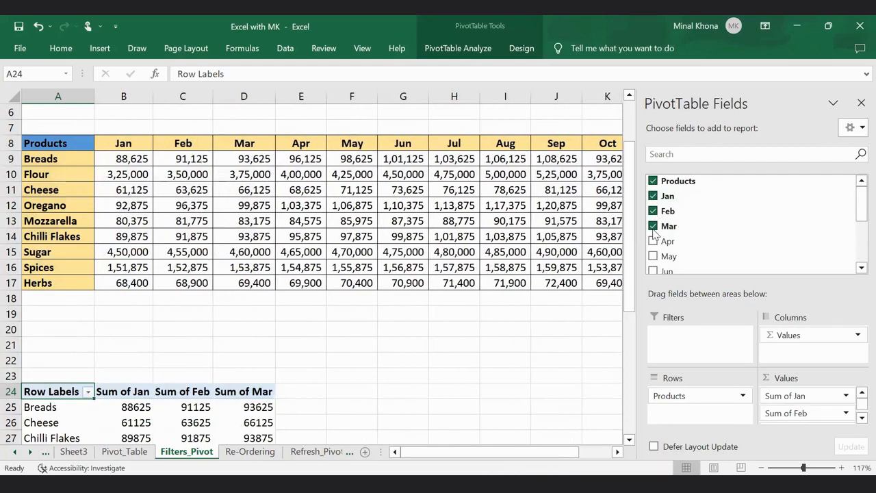
Step: Rename the new PivotTable's Row Labels header in A24 to Products
scroll(655, 232, down, 4)
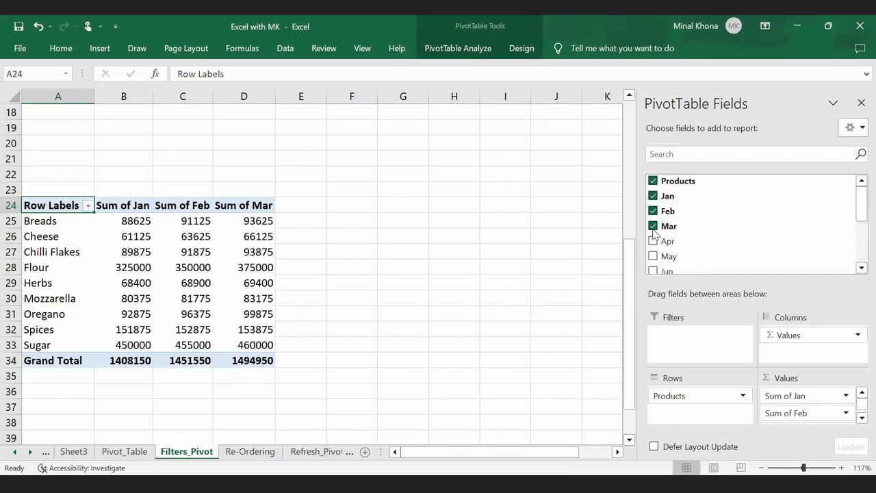
key(F2)
key(shift+Home)
text(P)
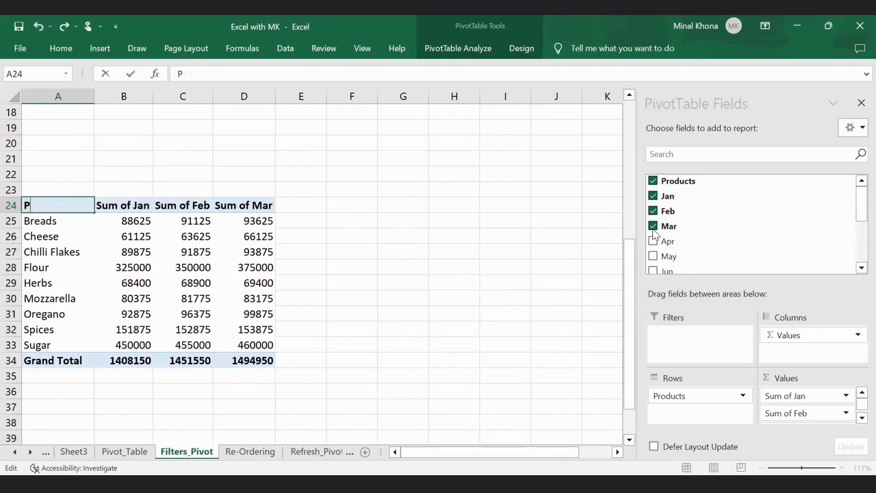
text(roducts)
key(Return)
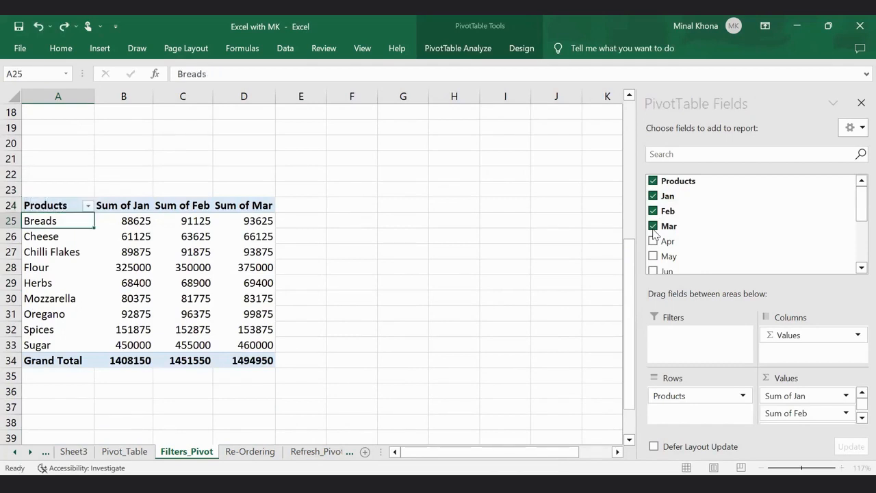
Step: Examine the Products filter options and the month headers in B24:D24 for available filters
key(Up)
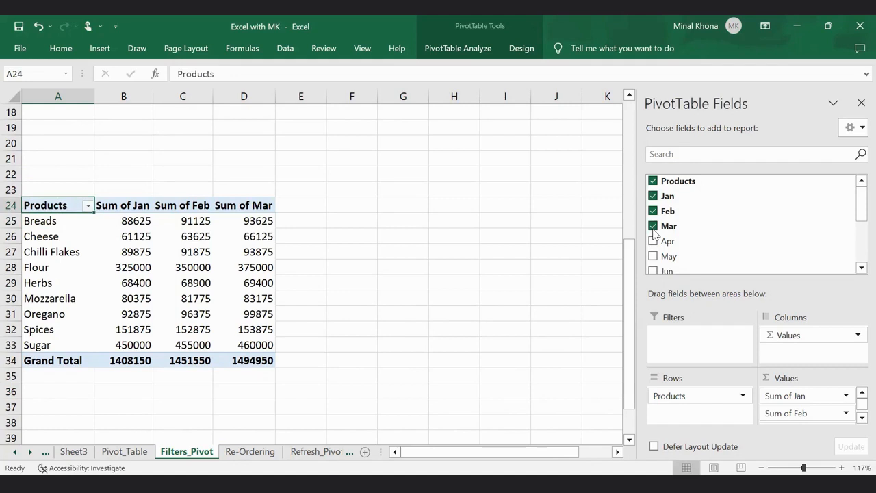
key(alt+Down)
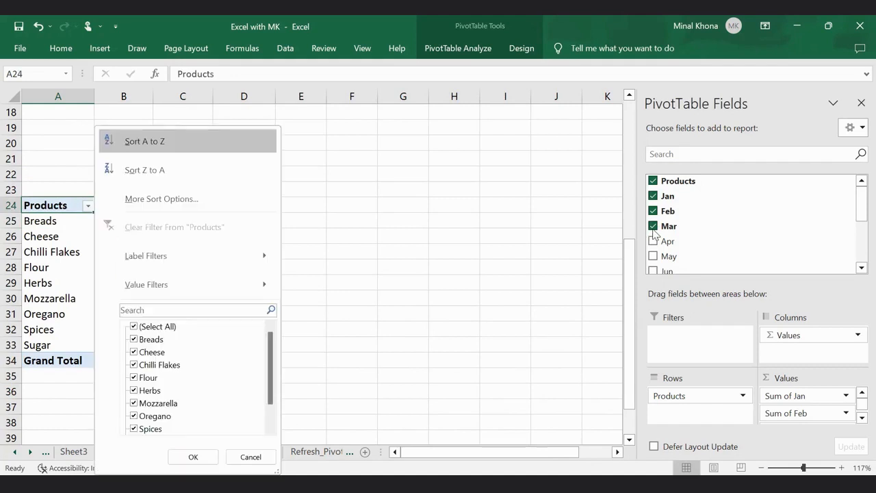
key(Escape)
key(Right)
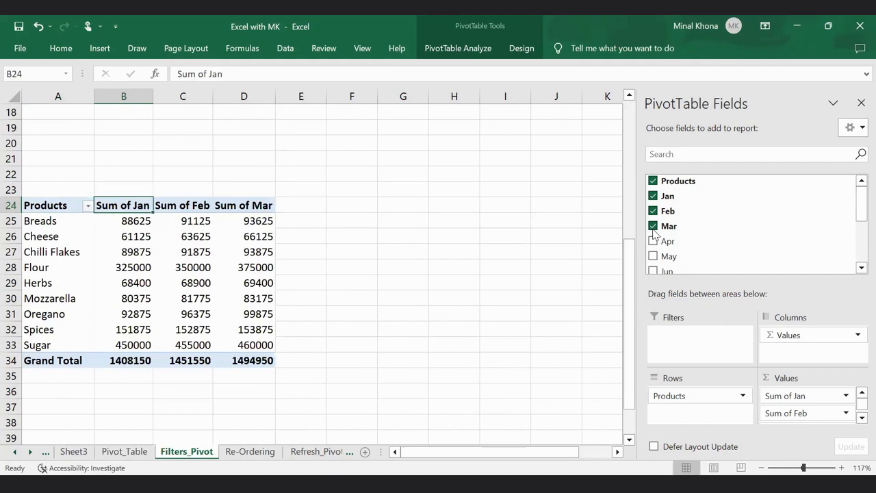
key(shift+Right)
key(shift+Right)
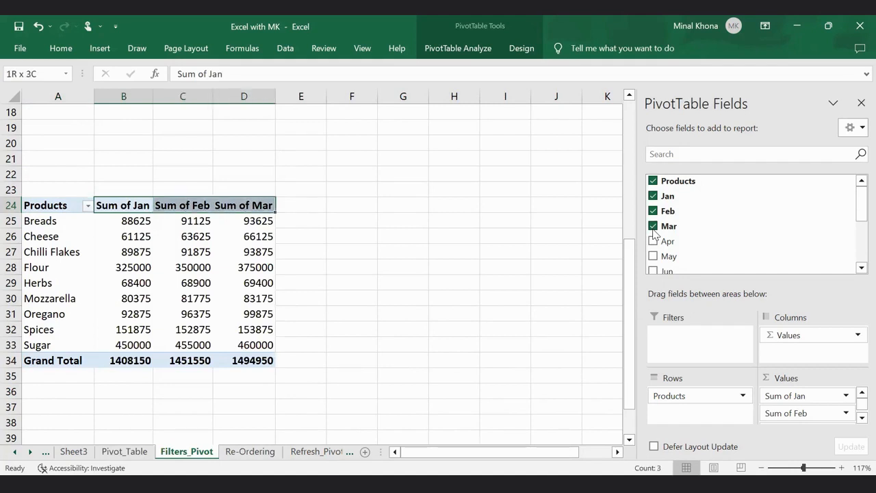
key(Right)
key(Right)
key(Left)
key(Left)
key(Down)
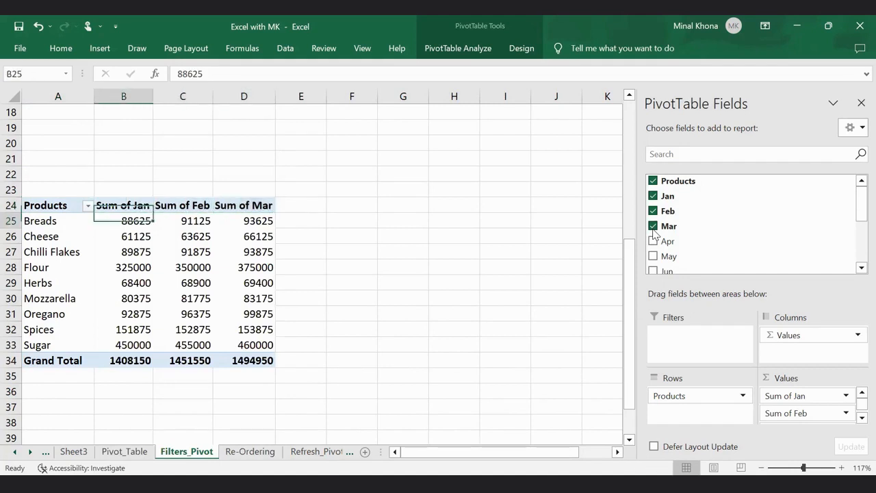
Step: Format the PivotTable values in B25:D34 with thousands separators and no decimal places
key(shift+Down)
key(shift+Down)
key(shift+Down)
key(shift+Down)
key(shift+Down)
key(shift+Down)
key(shift+Down)
key(shift+Down)
key(shift+Down)
key(shift+Right)
key(shift+Right)
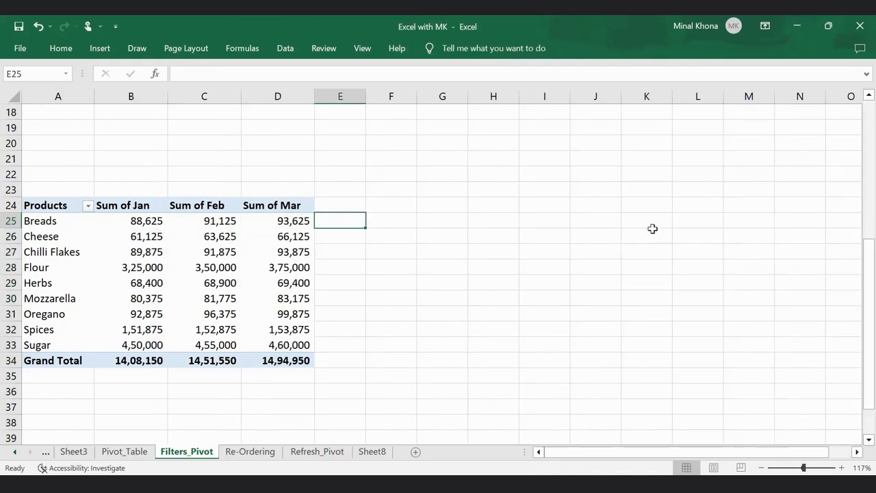
Step: Add filter arrows to the Sum of Jan, Sum of Feb and Sum of Mar headers, working from the empty cell E24
key(Up)
key(Left)
key(Right)
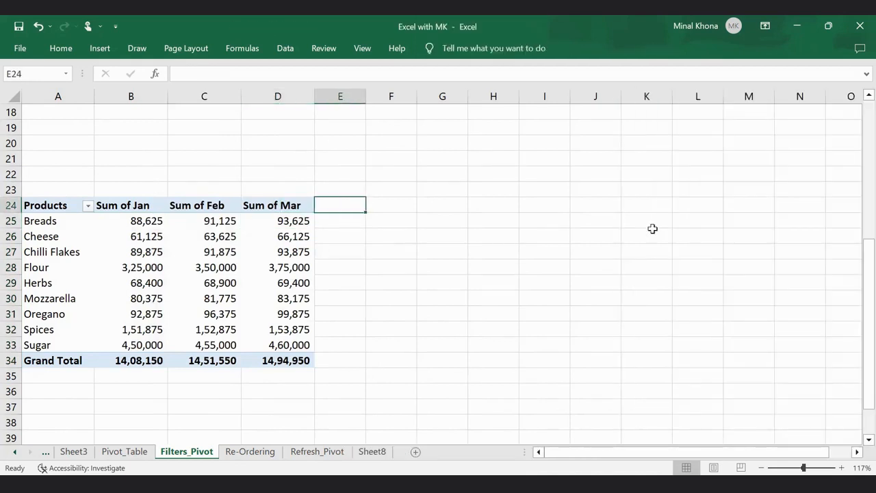
key(ctrl+shift+l)
Step: Enter the note "Shift Ctrl L" in cell E21, above the PivotTable, and return to E24
key(Up)
key(Up)
key(Up)
text(S)
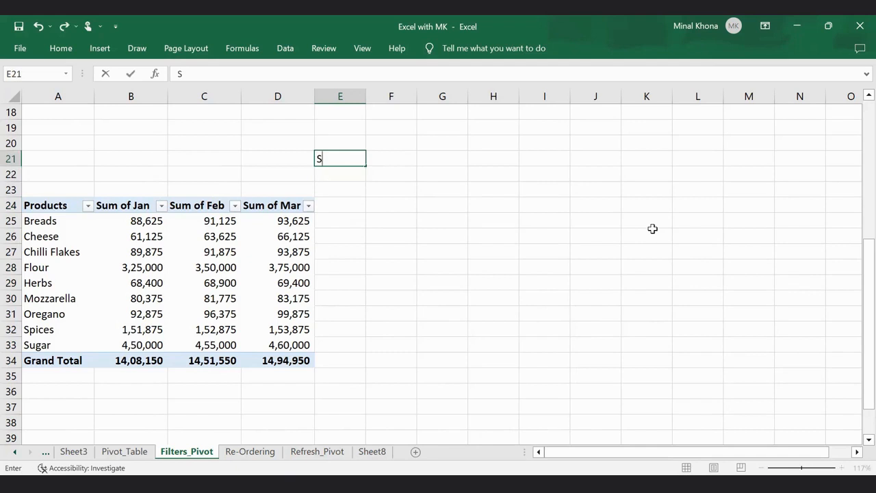
text(hift Ctrl L)
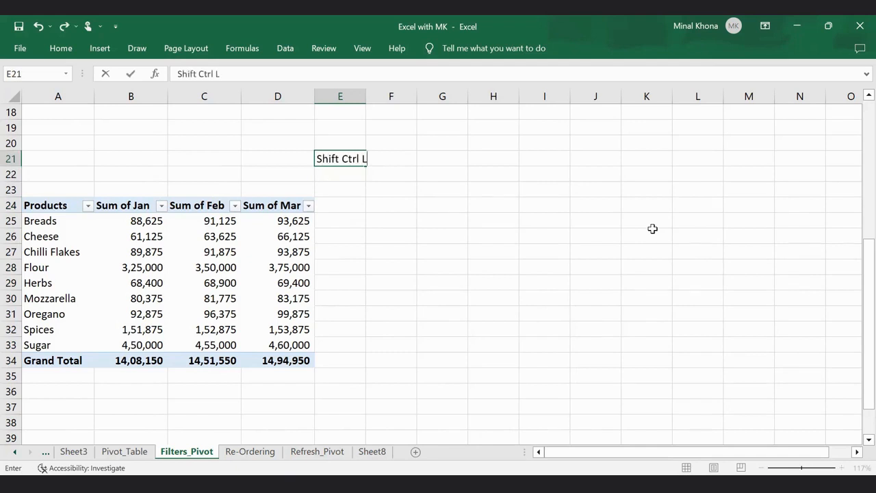
key(Return)
key(Up)
key(Down)
key(Down)
key(Down)
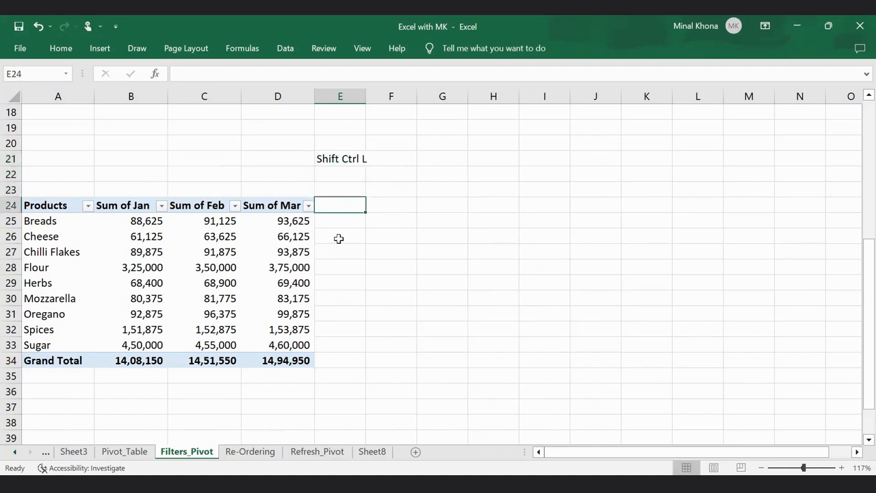
Step: Filter the Sum of Jan column to show only the values 61,125 and 80,375
click(162, 206)
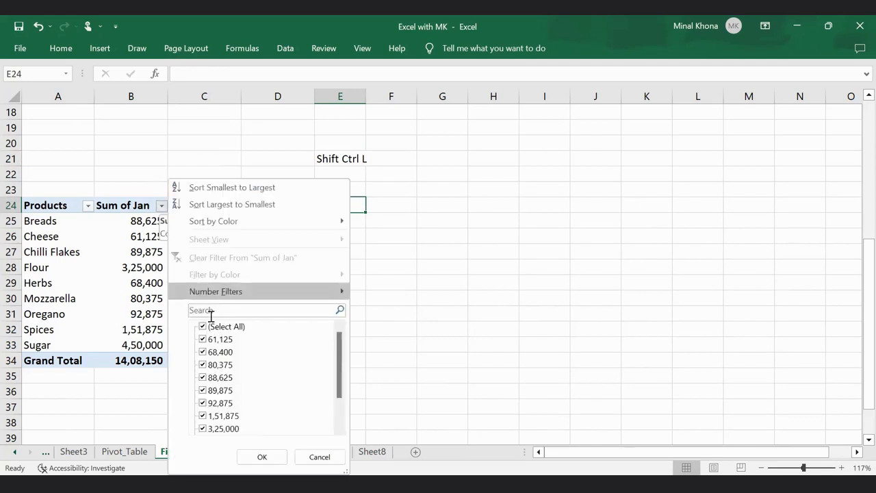
click(202, 327)
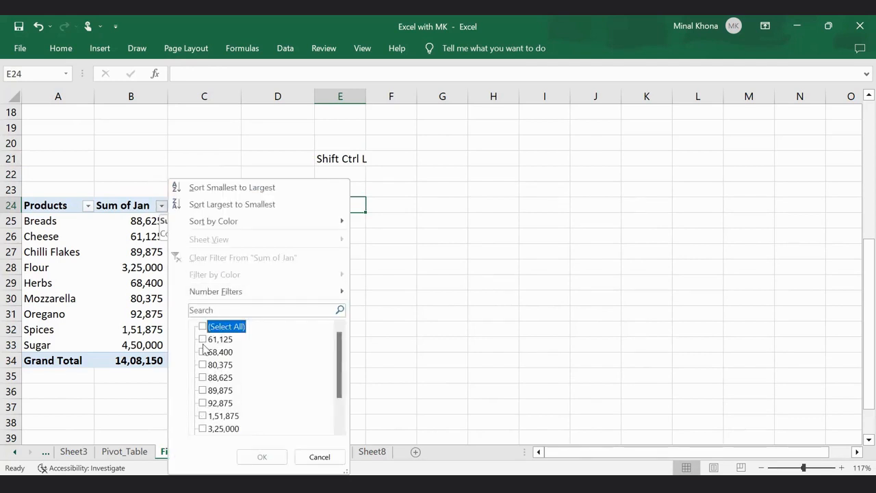
click(203, 340)
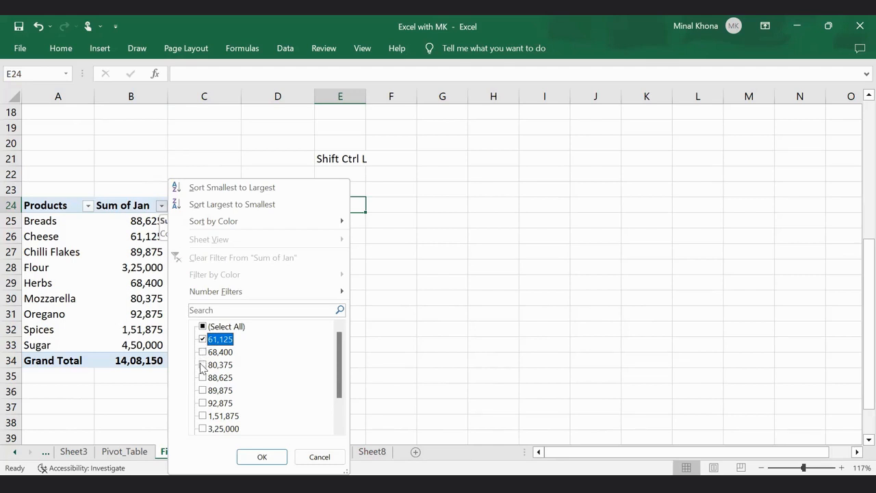
click(203, 365)
key(Return)
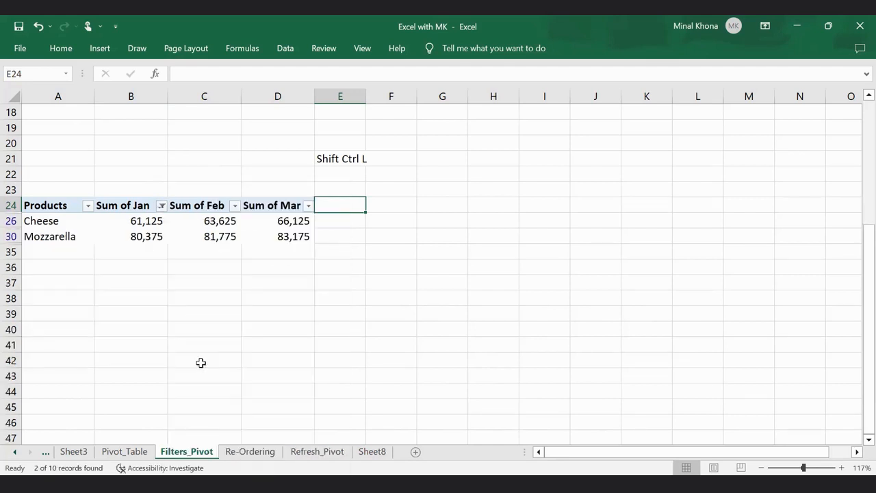
key(Left)
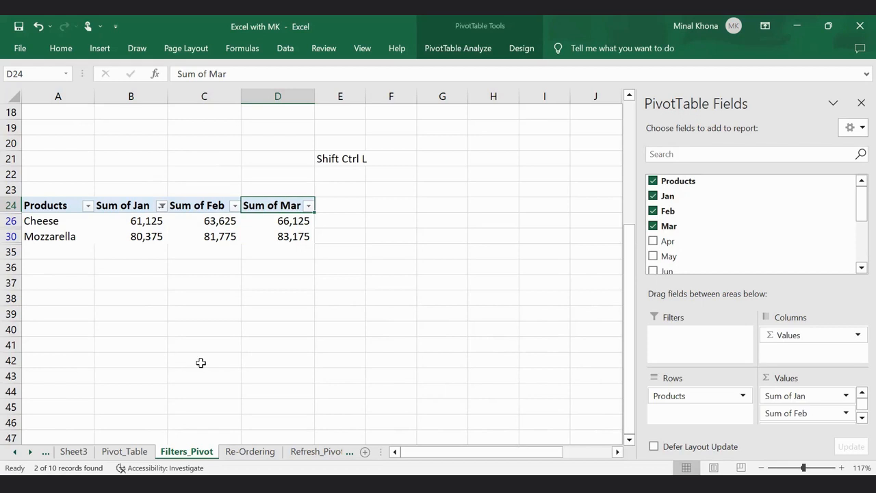
Step: Open the Re-Ordering worksheet and select the Chilli Flakes value for England in its PivotTable
click(243, 453)
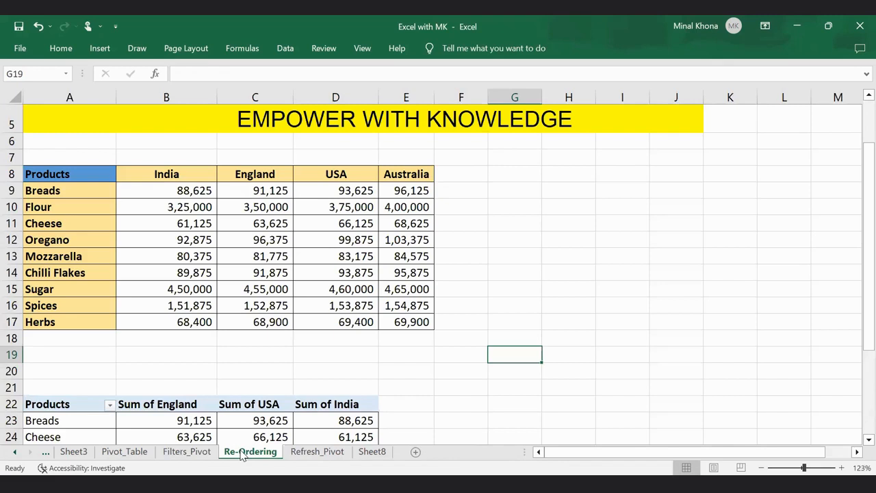
scroll(442, 275, down, 3)
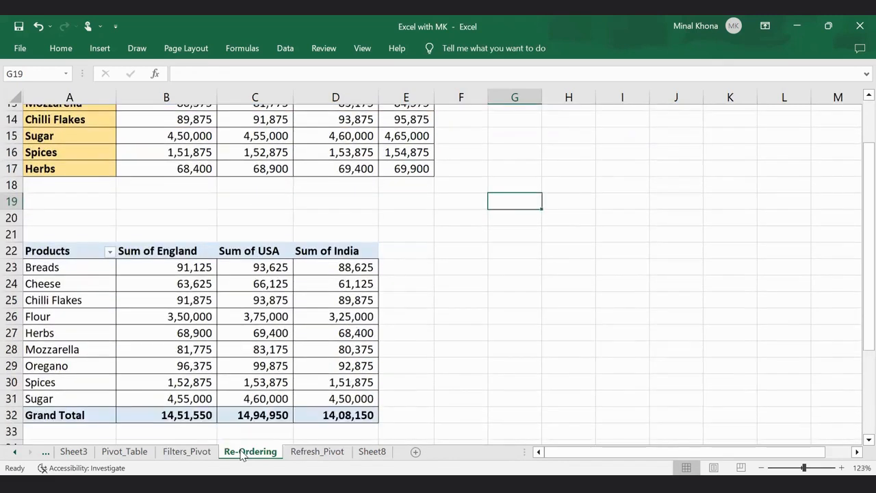
click(166, 310)
scroll(311, 267, down, 2)
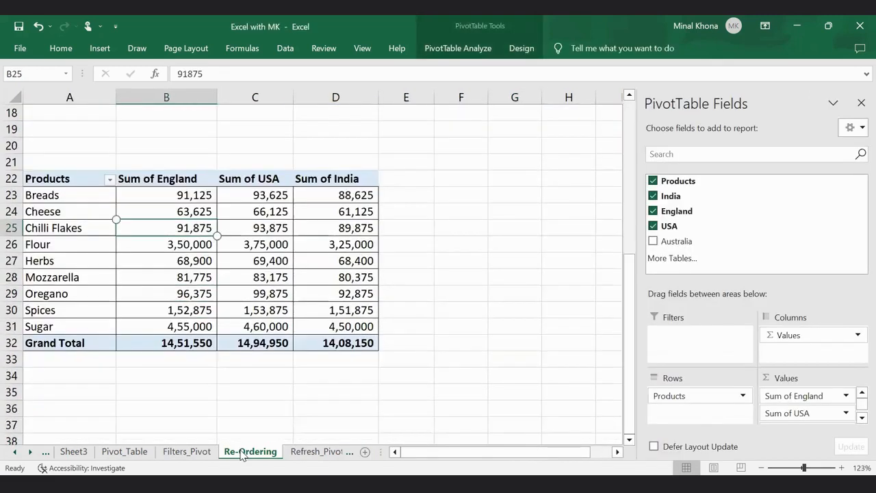
Step: Examine the order of the product rows in column A of the Re-Ordering PivotTable
click(69, 195)
key(Down)
key(Down)
key(Up)
key(Up)
key(Up)
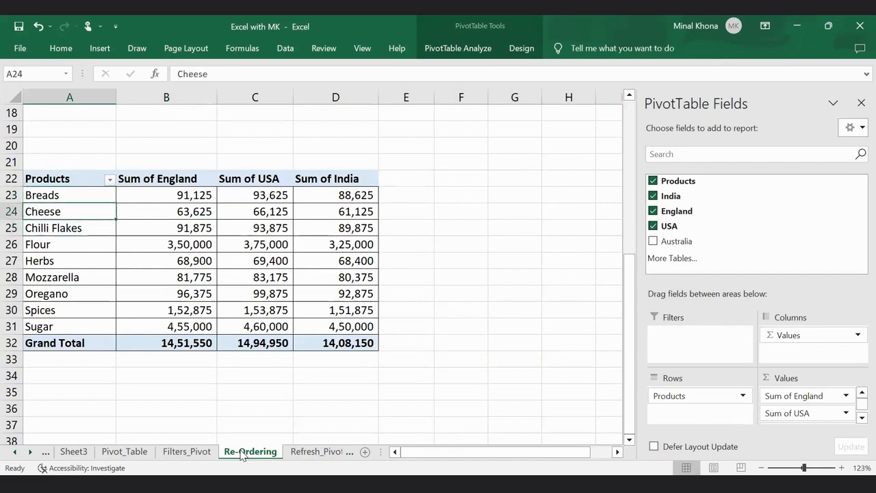
key(Down)
key(Down)
key(Down)
key(Down)
key(Down)
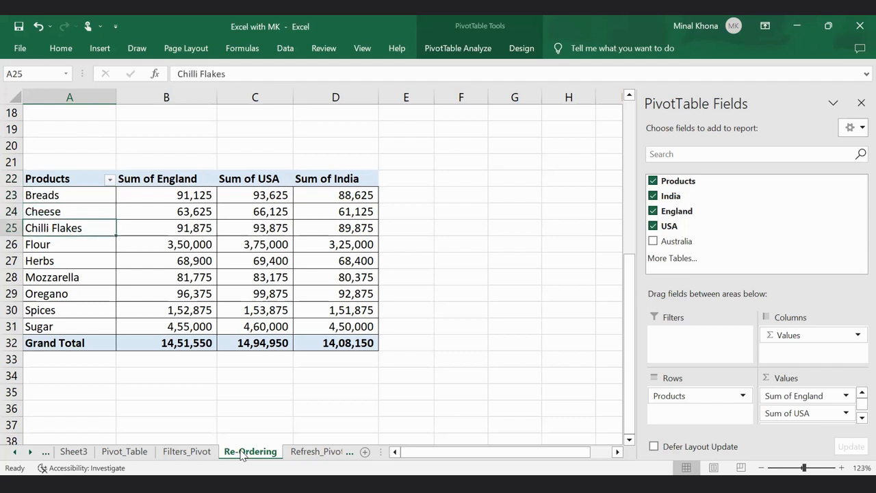
key(Up)
key(Down)
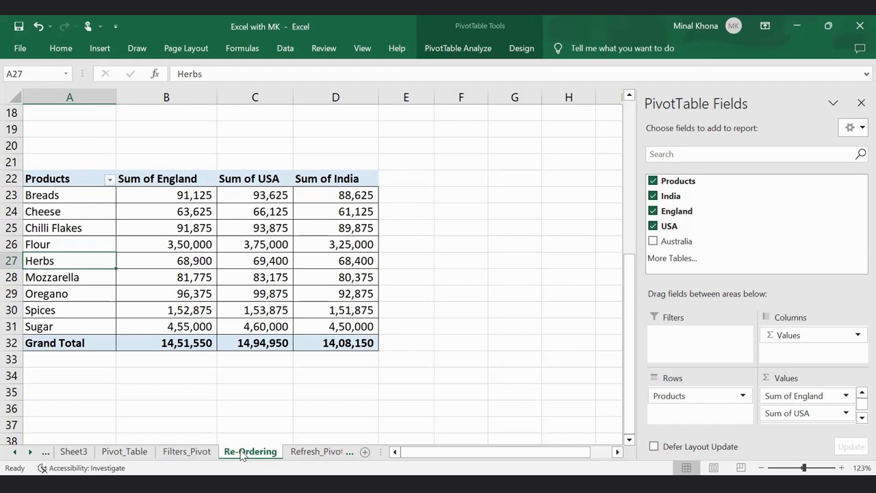
key(Up)
key(Up)
key(Up)
key(Up)
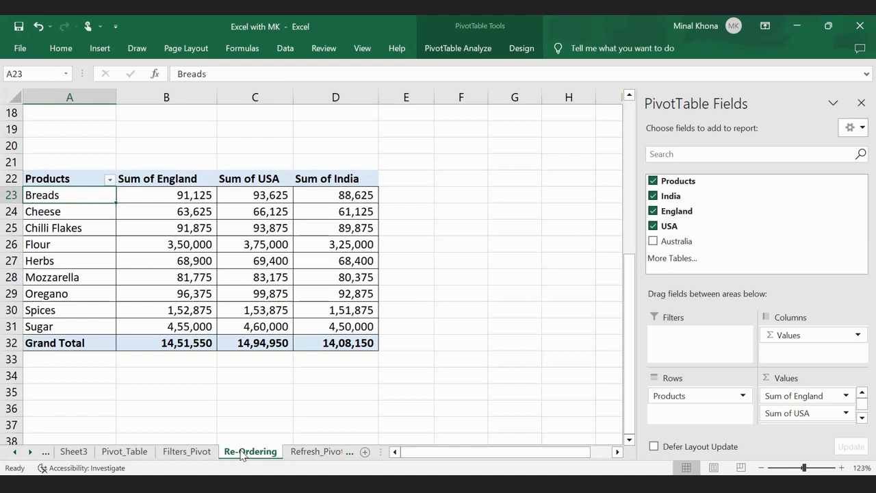
text(Herbs)
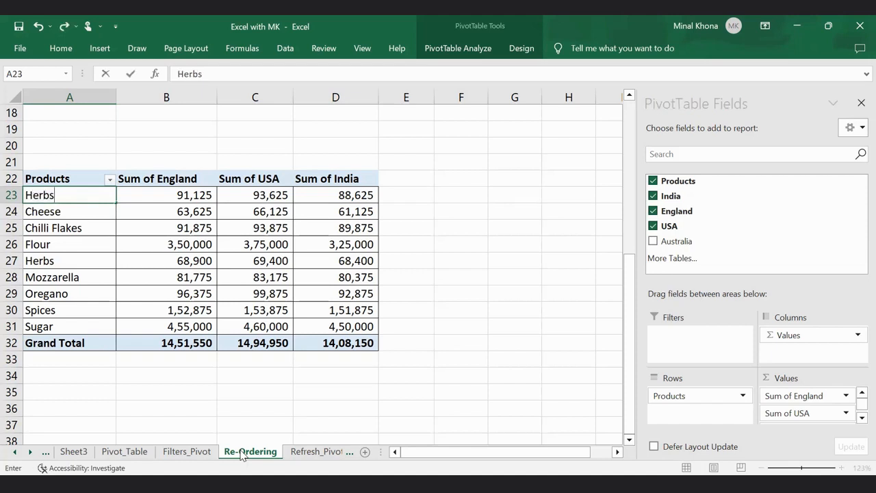
key(Escape)
key(Down)
key(Down)
key(Down)
key(Down)
key(shift+Right)
key(shift+Right)
key(shift+Right)
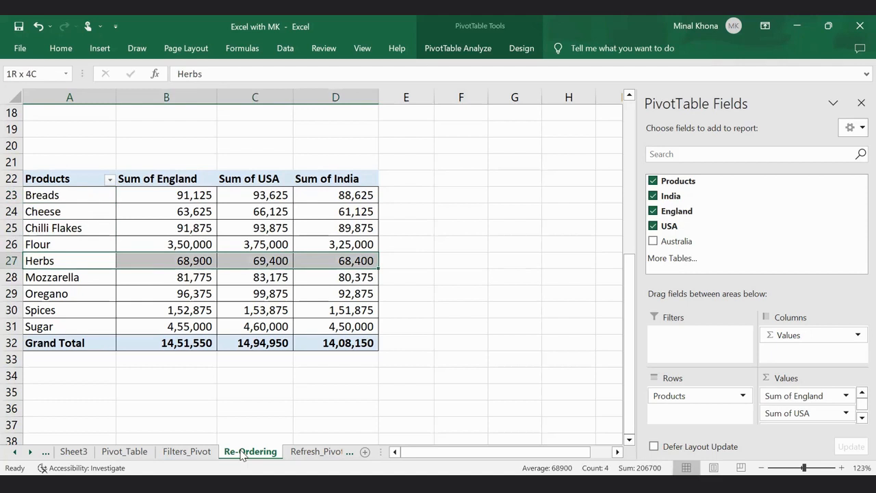
key(shift+Left)
key(shift+Left)
key(shift+Left)
Step: Move the Herbs row to the first product position by entering Herbs over Breads in A23
key(Up)
key(Up)
key(Up)
key(Up)
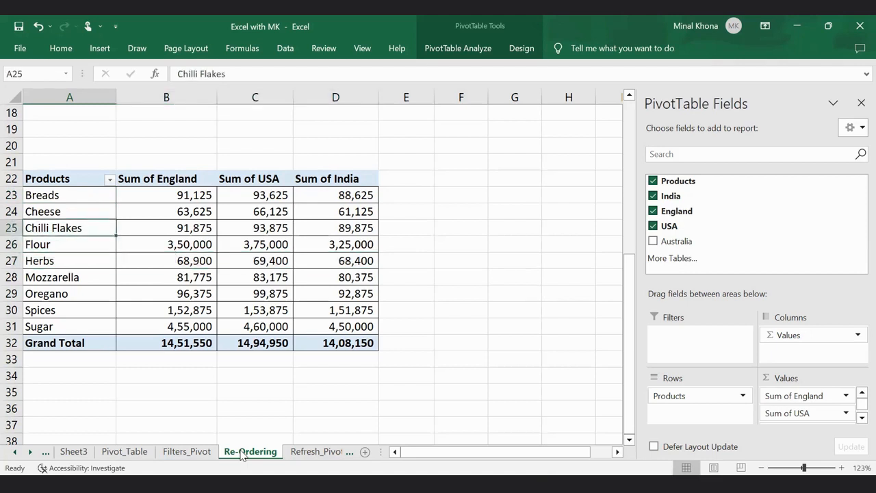
text(Herbs)
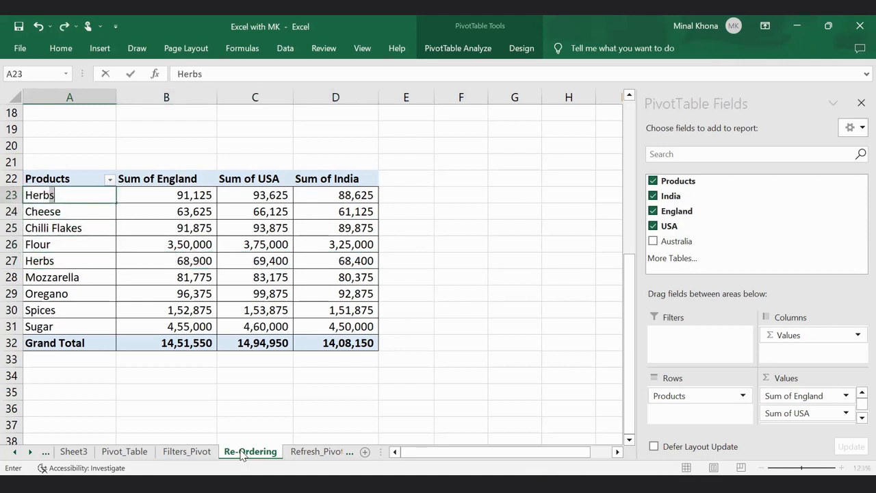
key(Return)
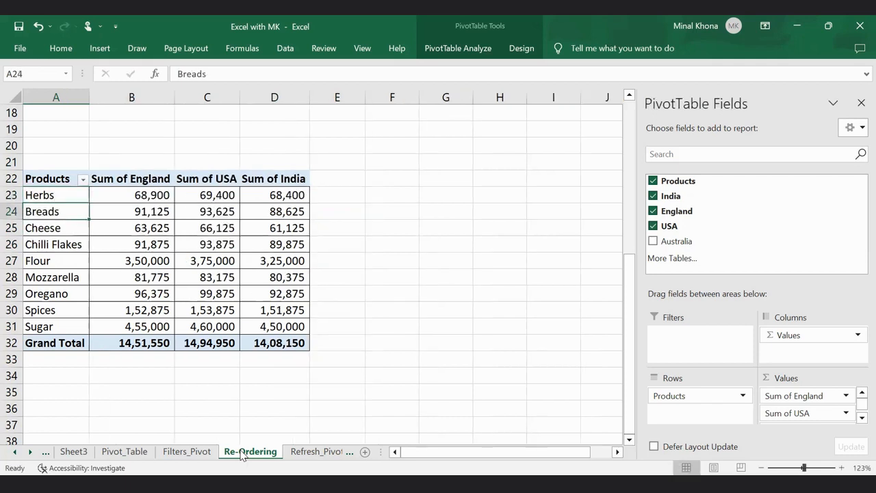
Step: Examine the England, USA and India values in the Herbs row and the product order below it
key(Up)
key(Right)
key(Right)
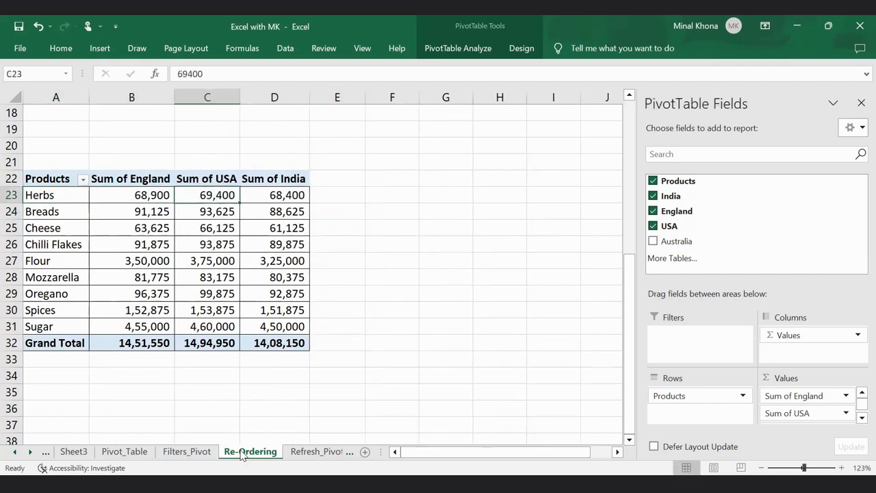
key(Right)
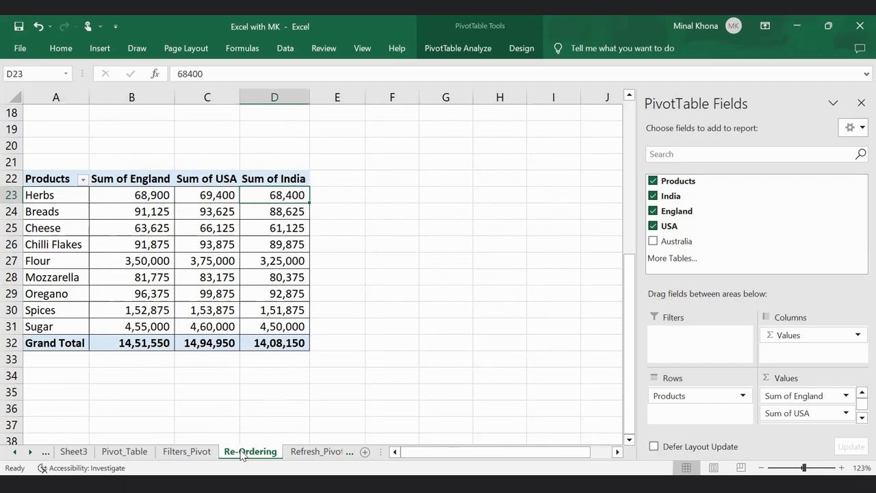
key(Left)
key(Left)
key(Left)
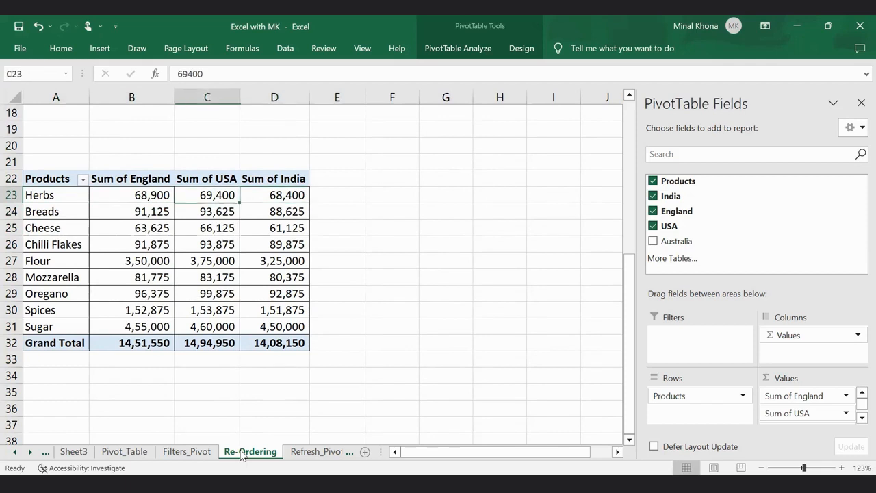
key(Down)
key(Down)
key(Down)
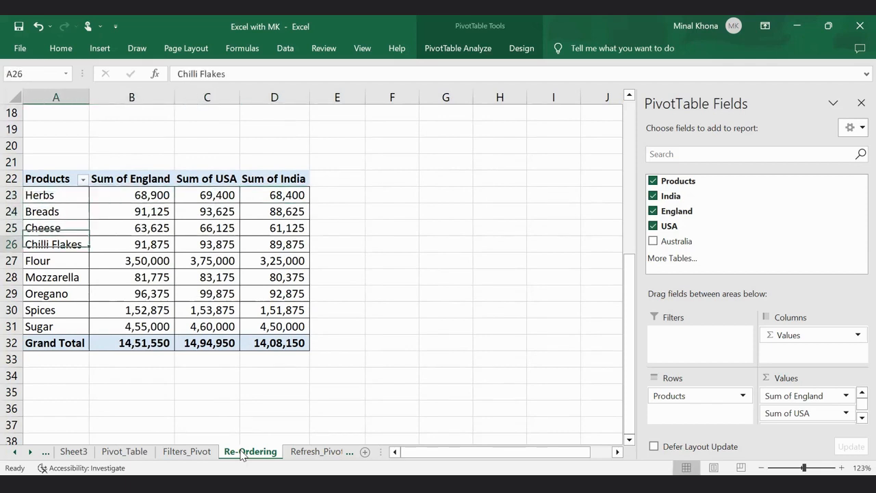
key(Up)
key(Up)
key(Up)
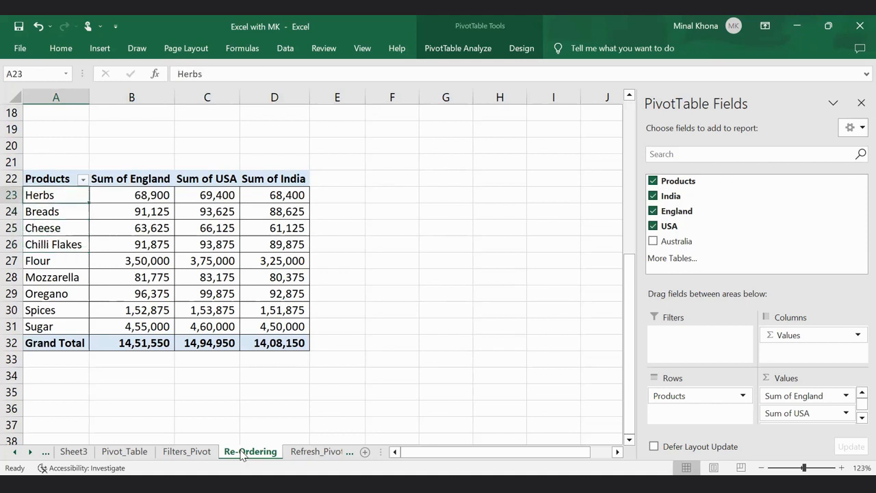
key(Down)
key(Down)
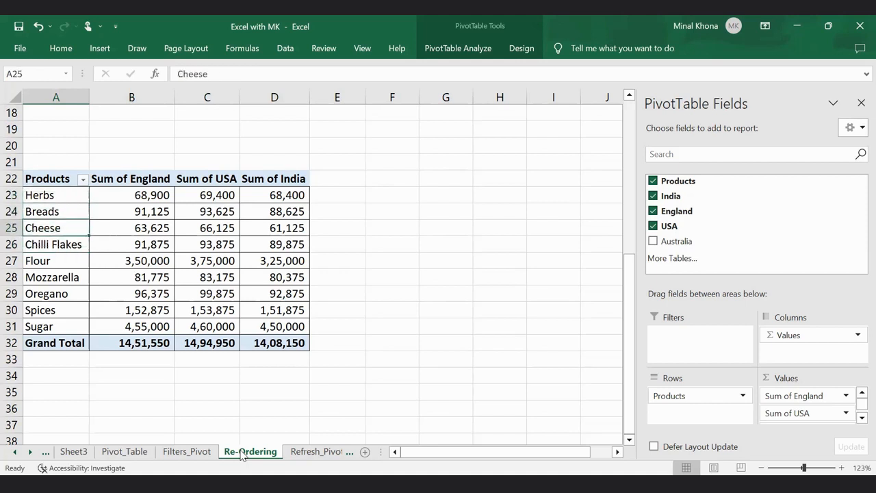
Step: Move the Sugar row to the third product position by entering Sugar over Cheese in A25
key(Down)
key(Down)
key(Down)
key(Down)
key(Down)
key(Down)
key(Down)
key(Up)
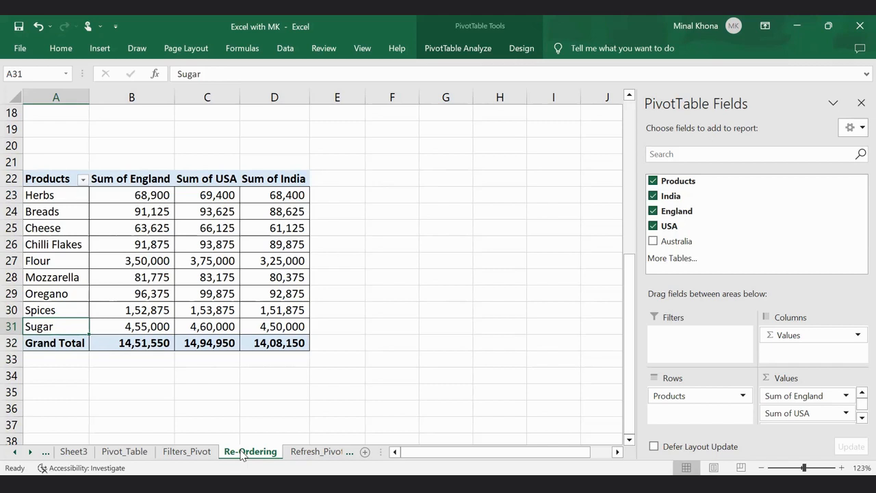
key(shift+Right)
key(shift+Right)
key(shift+Right)
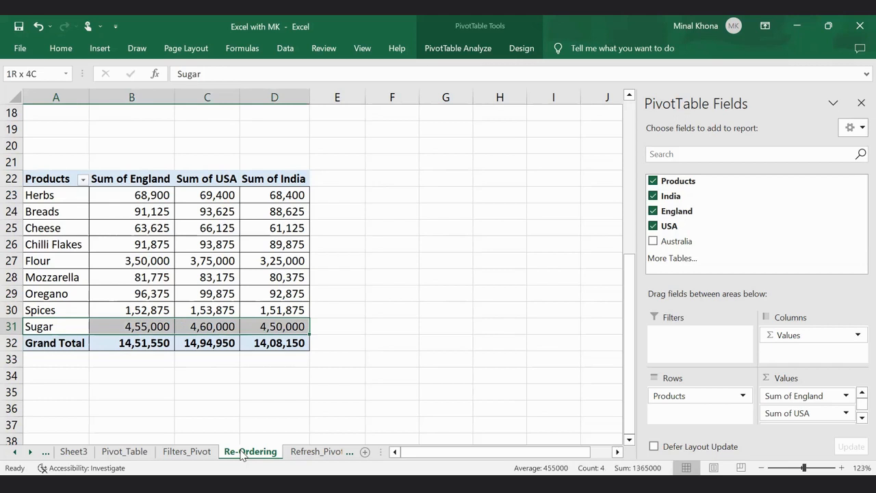
key(Up)
key(Up)
key(Up)
key(Up)
key(Up)
key(Up)
key(Up)
key(Down)
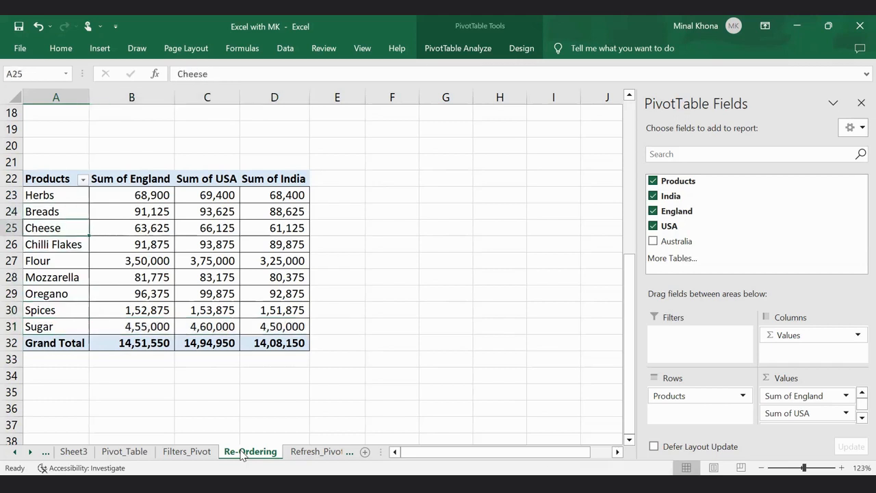
text(Sugar)
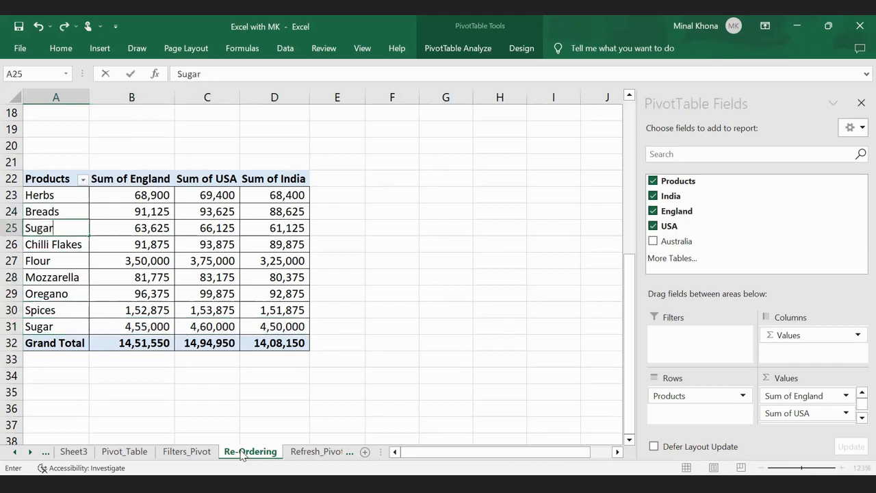
key(Return)
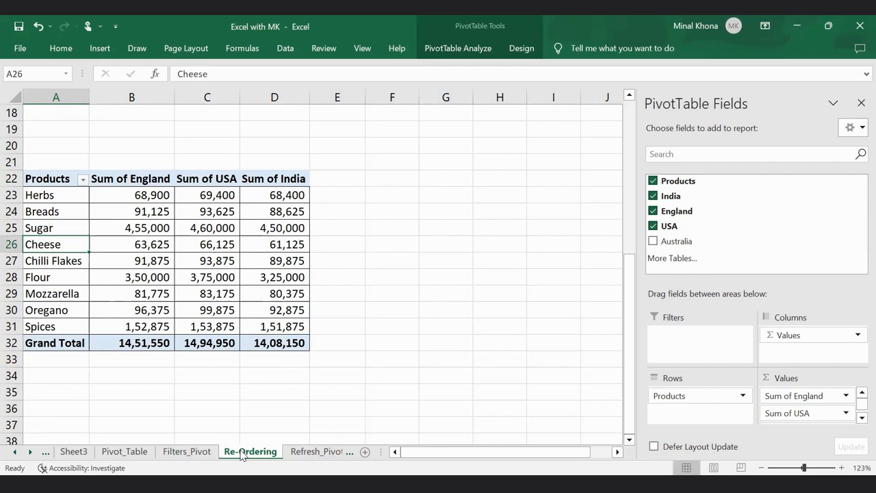
key(Up)
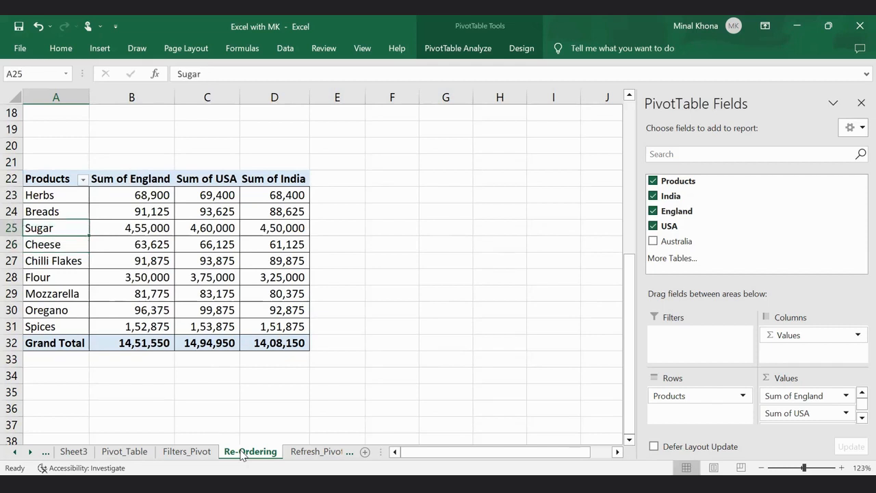
key(Down)
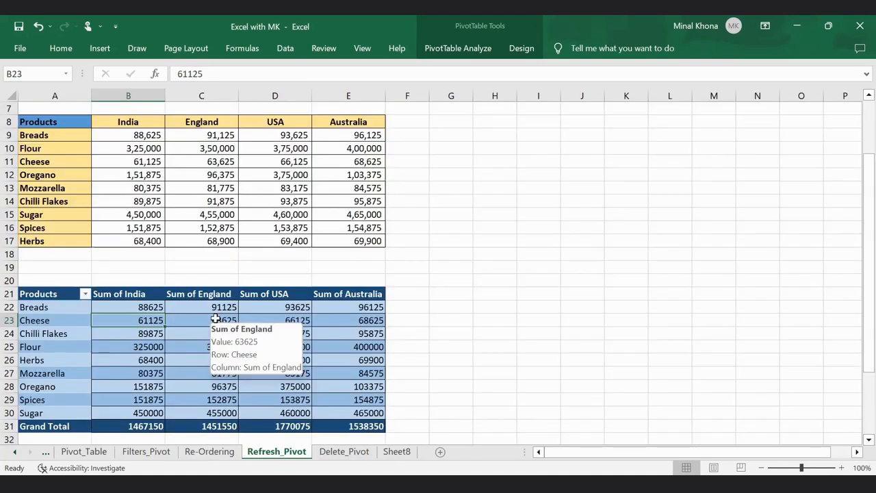
Step: Highlight the whole source table A8:E17 on the Refresh_Pivot sheet
click(215, 319)
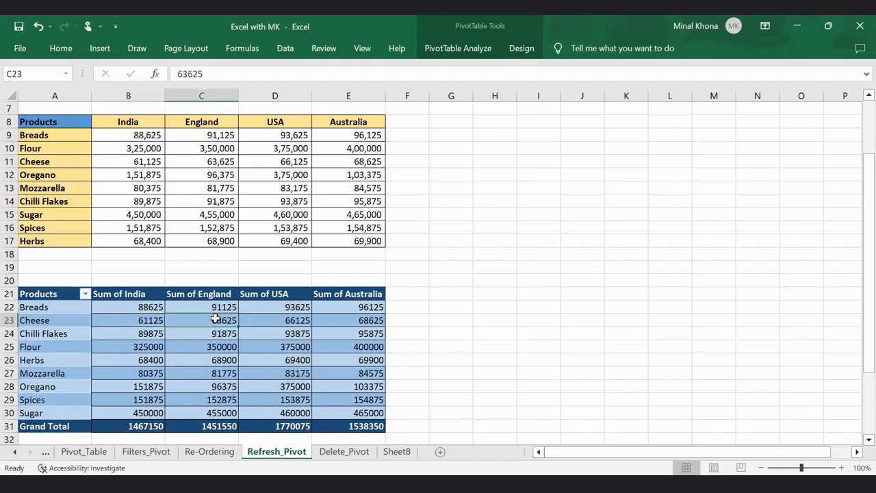
key(Up)
key(Up)
key(Up)
key(Up)
key(Up)
key(Up)
key(Left)
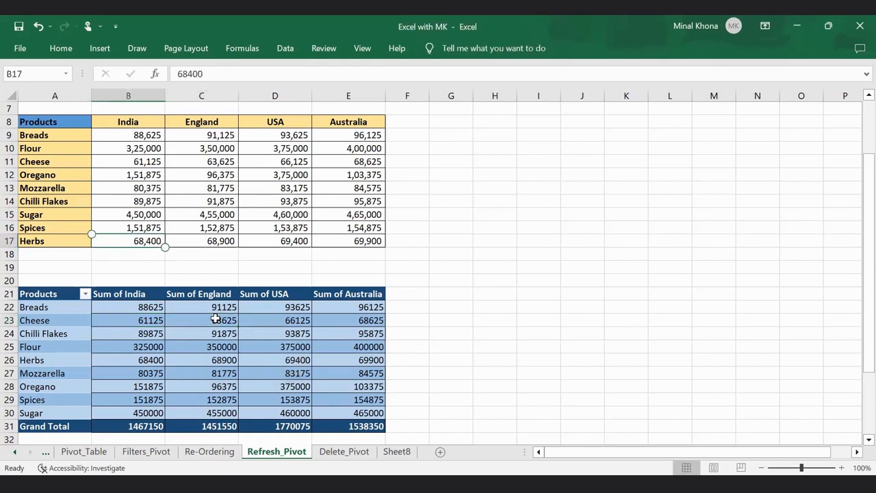
key(Left)
key(shift+Up)
key(shift+Up)
key(shift+Up)
key(shift+Up)
key(shift+Up)
key(shift+Up)
key(shift+Up)
key(shift+Up)
key(shift+Up)
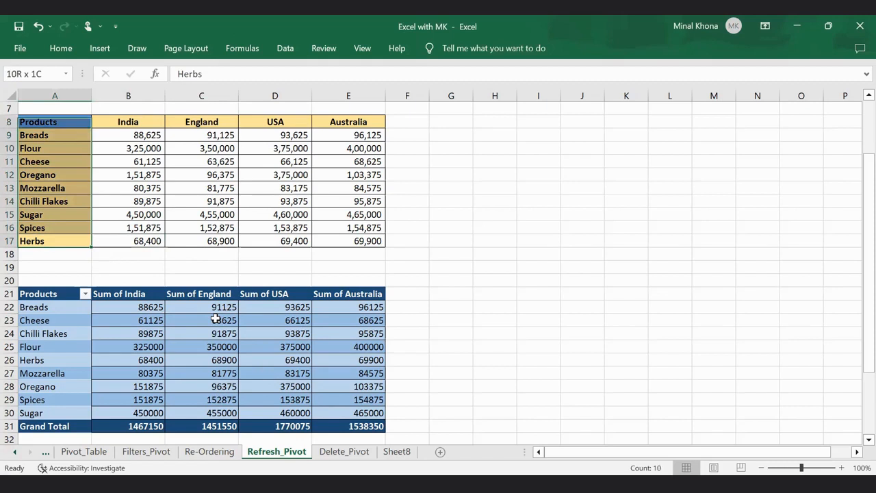
key(shift+Right)
key(shift+Right)
key(shift+Right)
key(shift+Right)
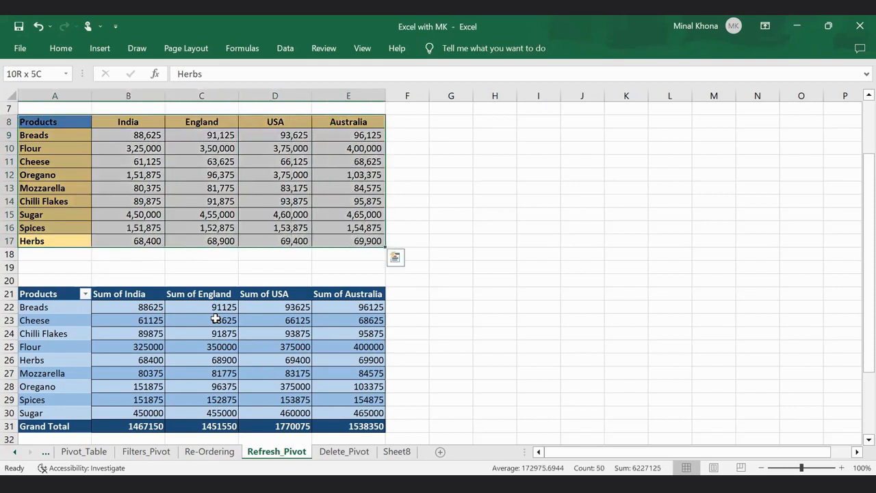
Step: Highlight the PivotTable below the source table, starting from its Products header in A21
key(Down)
key(Down)
key(Down)
key(Down)
key(Down)
key(Up)
key(ctrl+shift+Down)
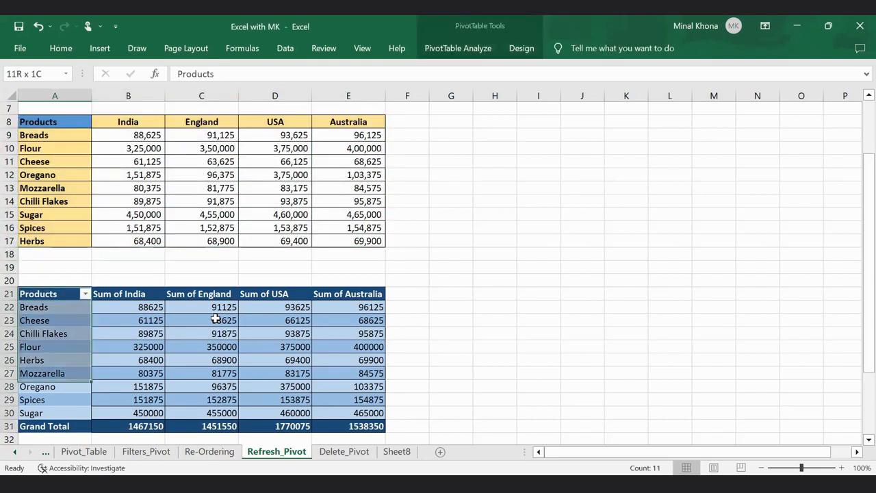
key(ctrl+shift+Right)
Step: Try to delete the India value in the PivotTable's Cheese row, cell B23
key(Right)
key(Down)
key(Down)
key(Delete)
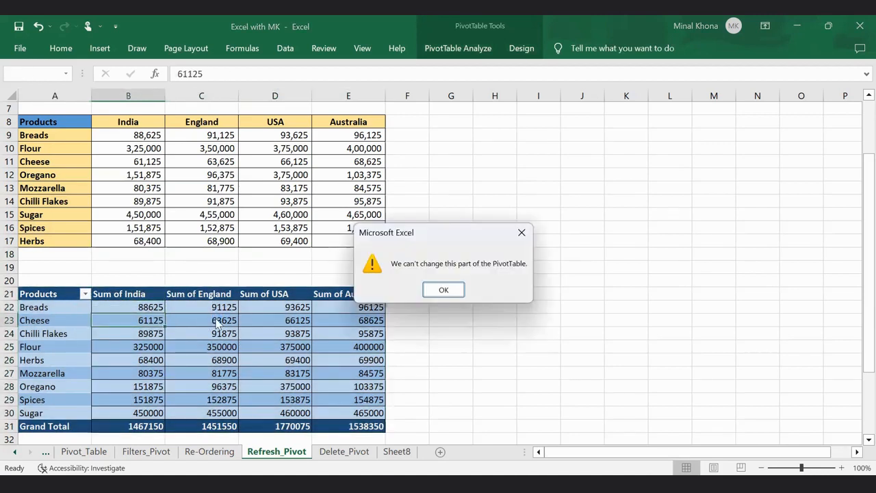
key(Escape)
key(Right)
key(Right)
key(Left)
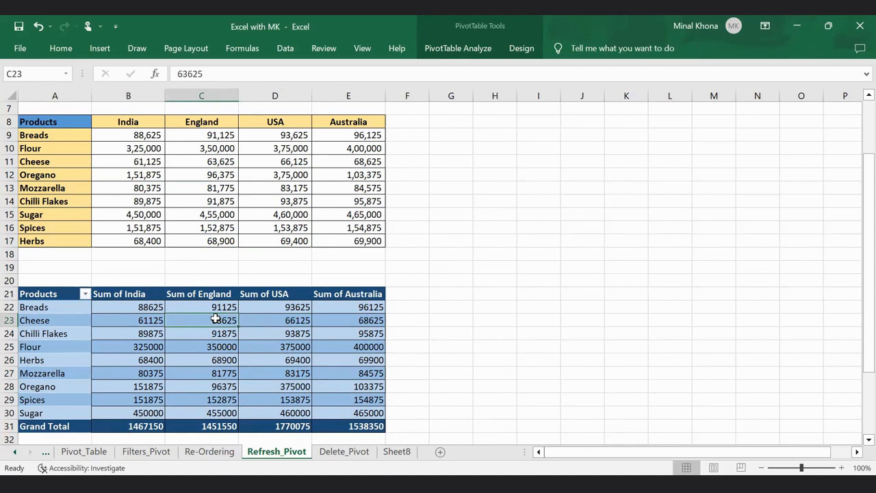
key(Left)
key(Up)
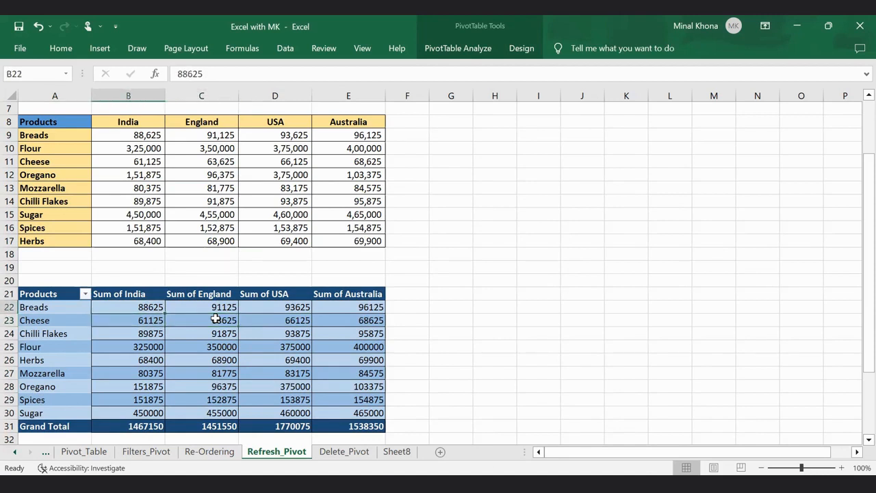
Step: Set the source table's Oregano values for India (B12) and USA (D12) to 0
click(128, 162)
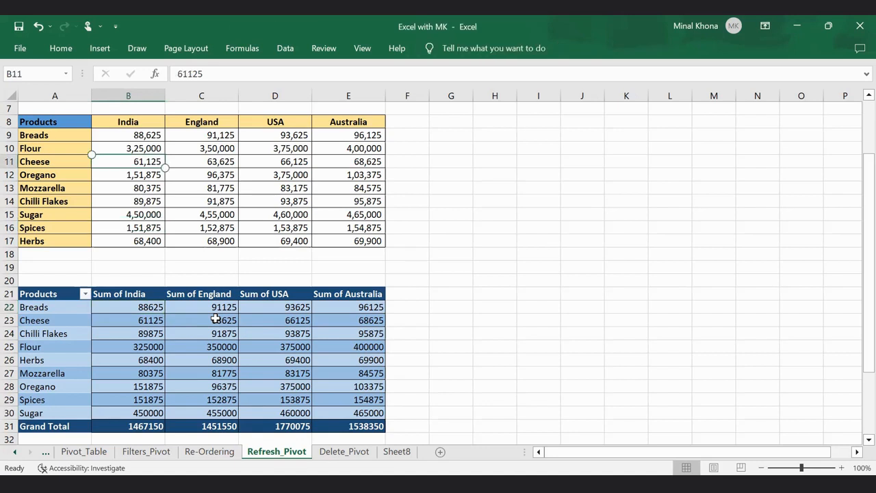
key(Down)
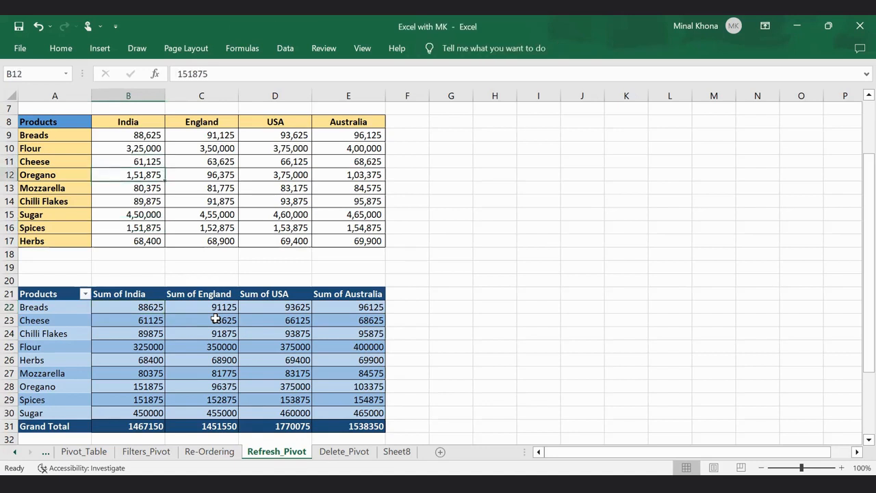
text(0)
key(Return)
key(Up)
key(Right)
key(Right)
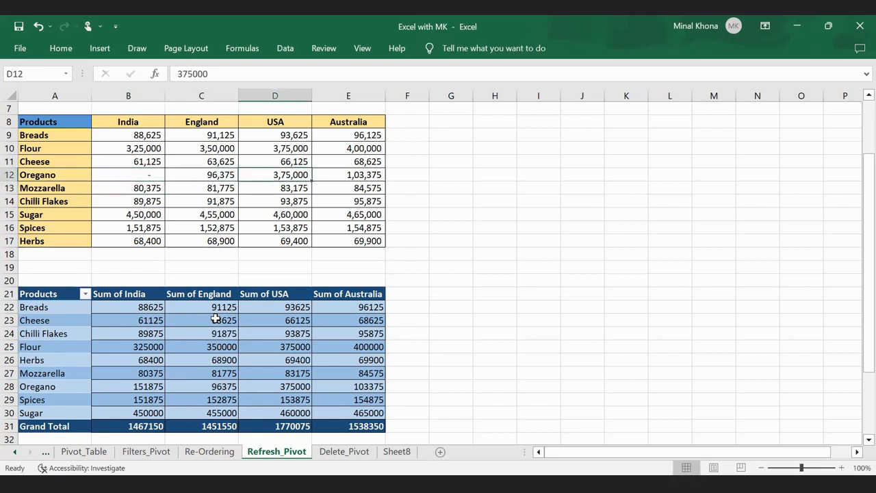
text(0)
key(Return)
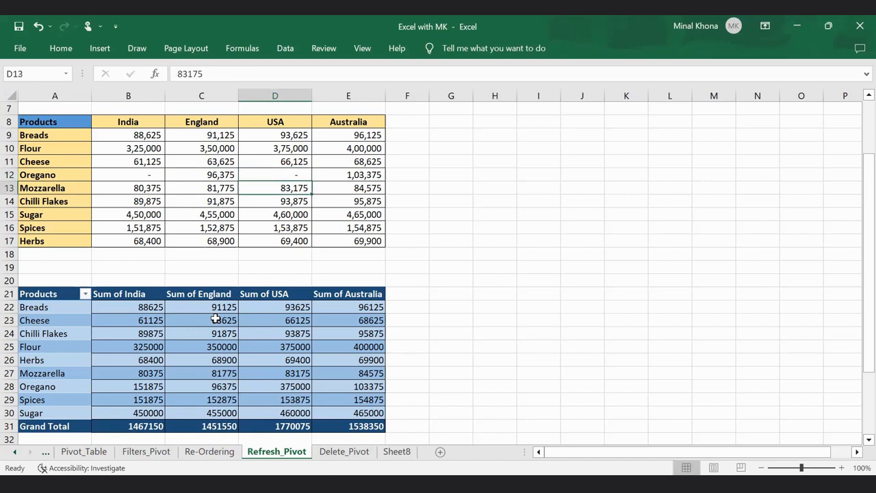
Step: Refresh the PivotTable from its Oregano row so it picks up the changed source values
key(Down)
key(Down)
key(Down)
key(Down)
key(Down)
key(Down)
key(Down)
key(Down)
key(Down)
key(Down)
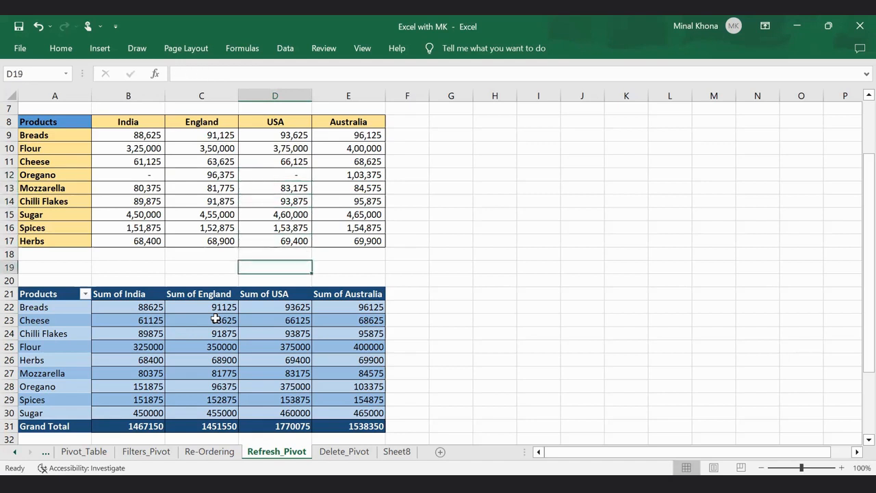
key(Down)
key(Down)
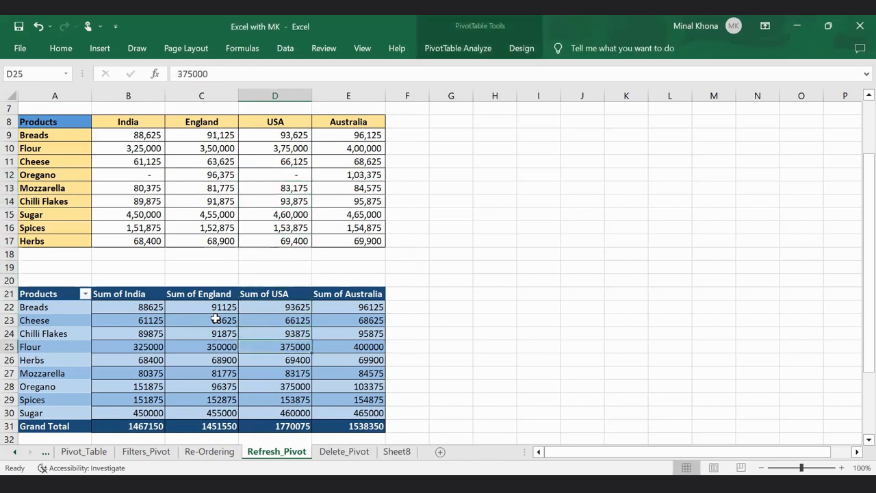
key(Down)
key(Down)
key(Down)
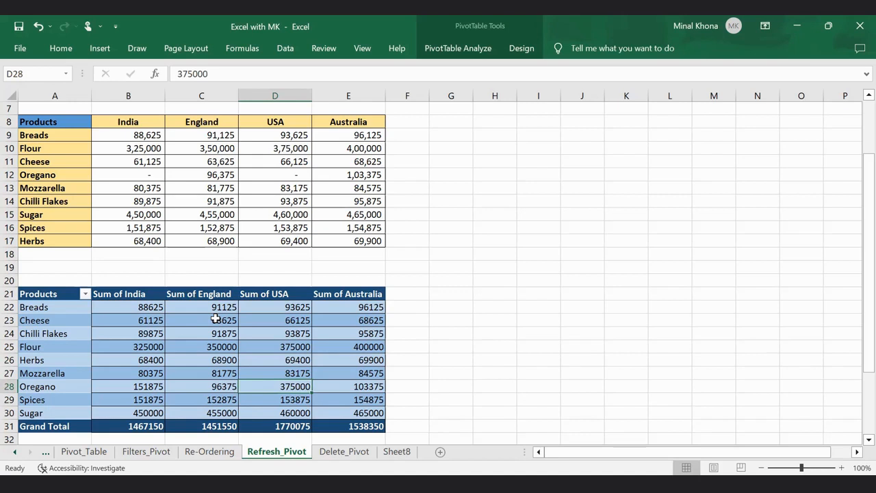
key(alt+F5)
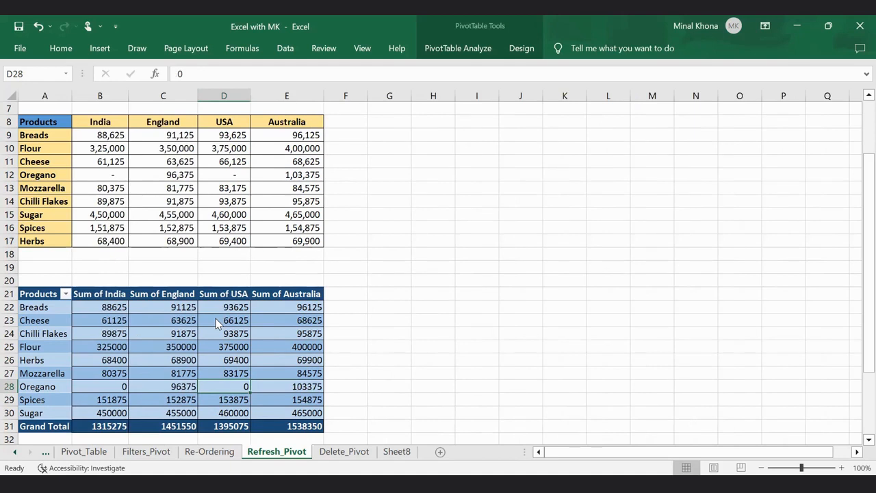
Step: Examine the refreshed India and USA values in the PivotTable's Oregano row
key(Left)
key(Left)
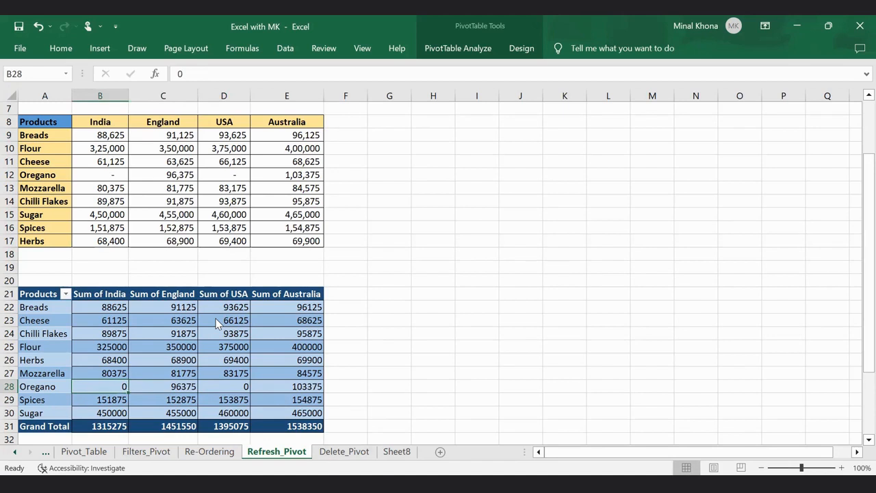
key(Right)
key(Right)
key(Up)
key(Up)
key(Up)
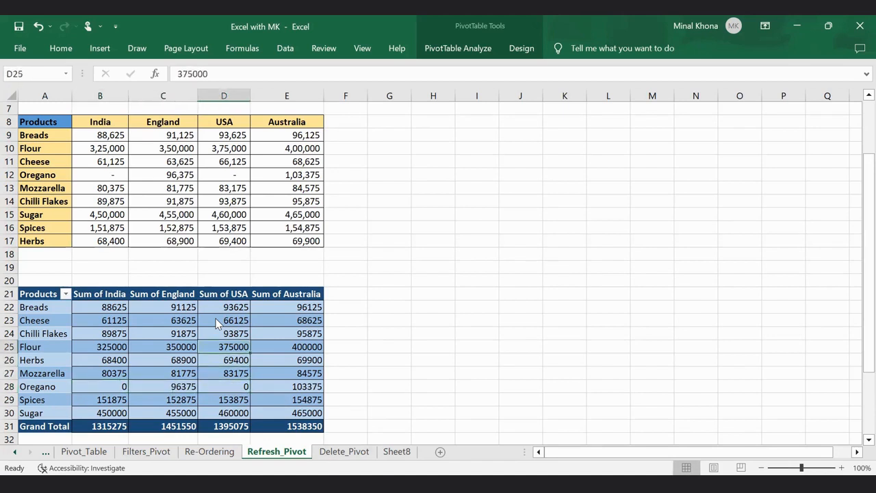
Step: Highlight the USA values D14:D17 in the source table, then return to the PivotTable's Cheese row
key(Up)
key(Up)
key(Up)
key(Up)
key(Up)
key(Up)
key(Up)
key(Up)
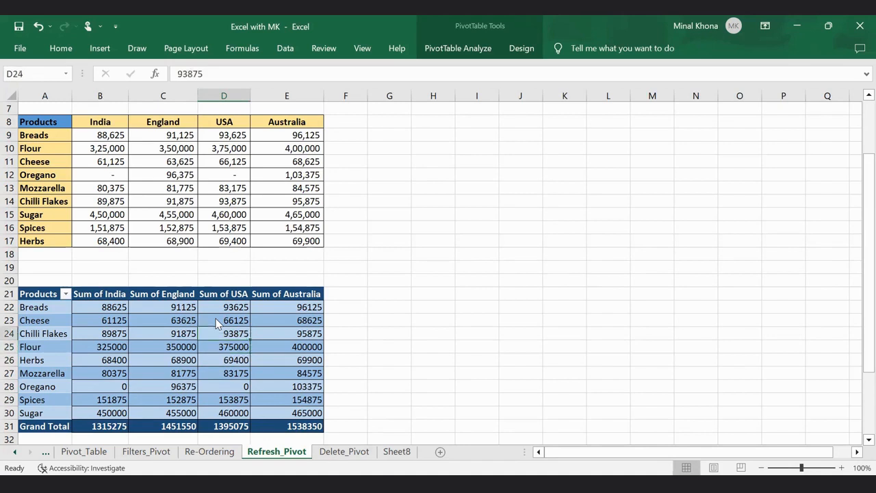
key(shift+Up)
key(shift+Up)
key(shift+Up)
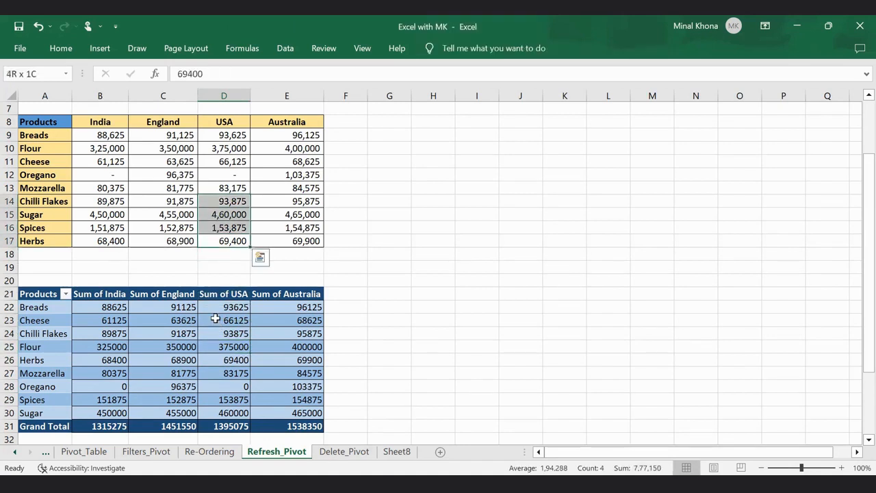
key(Down)
click(215, 318)
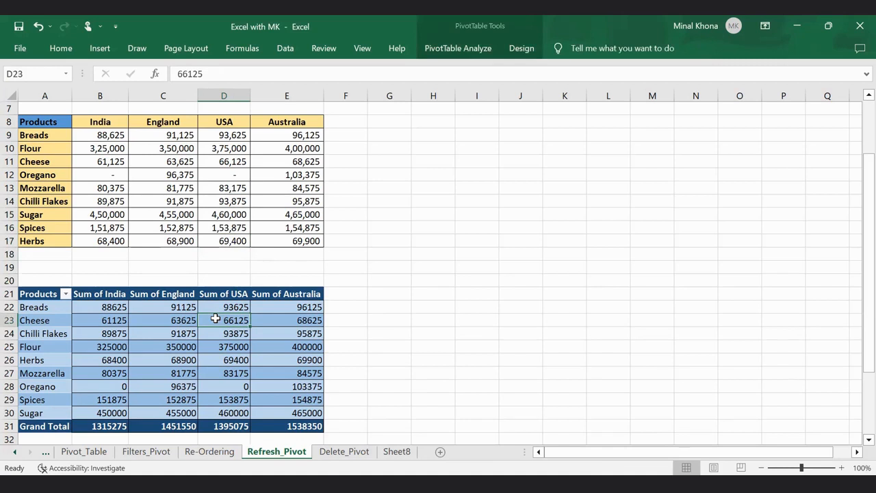
Step: Go to the Delete_Pivot sheet and try to delete the India value in the PivotTable's Flour row, cell B25
click(345, 455)
click(111, 307)
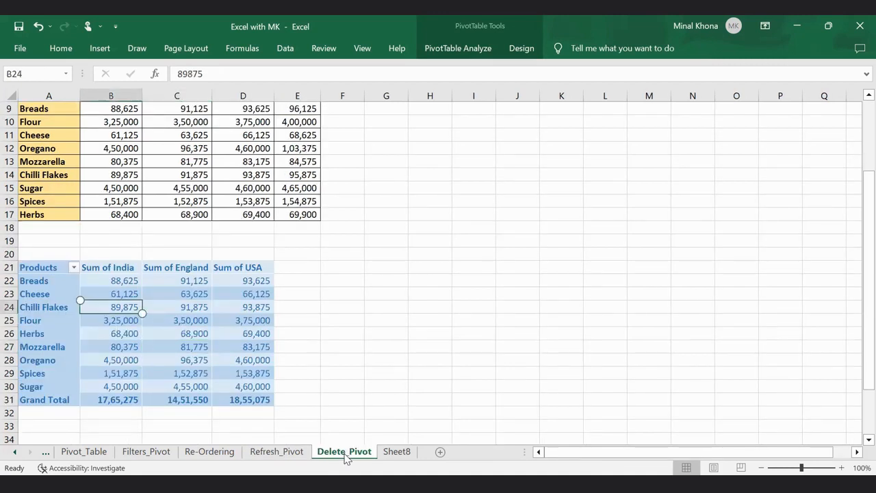
key(Down)
key(Left)
key(Right)
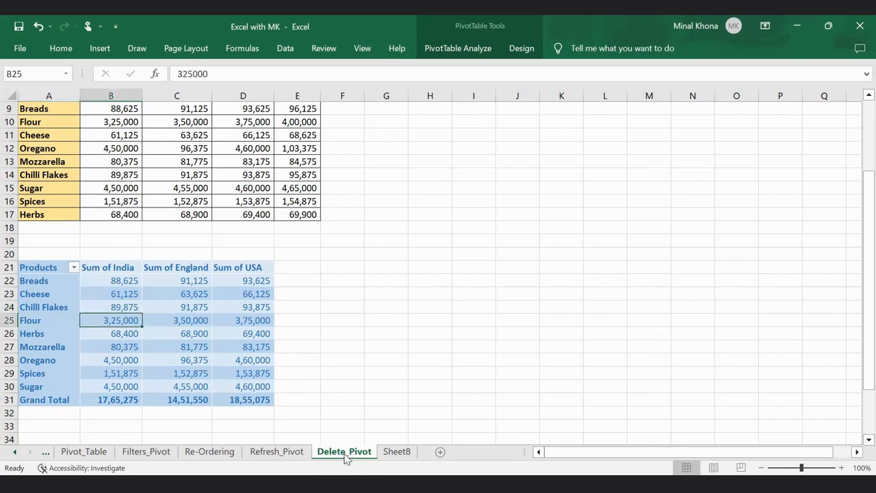
key(Delete)
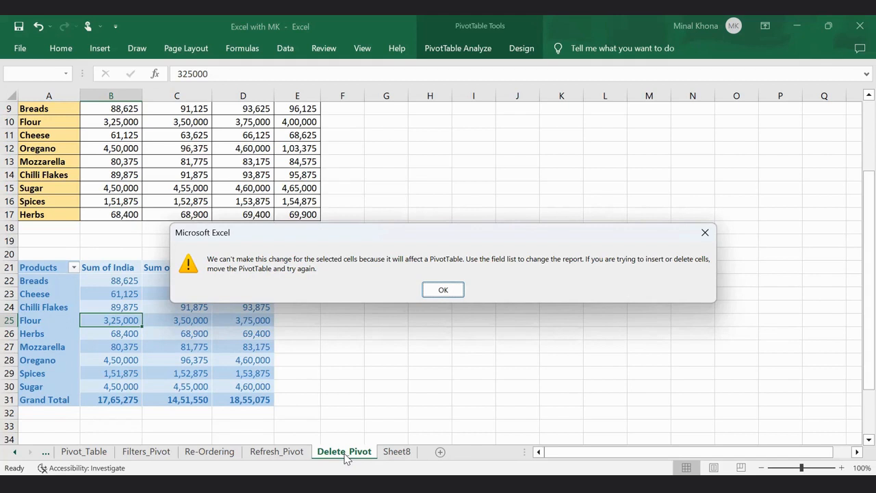
key(Return)
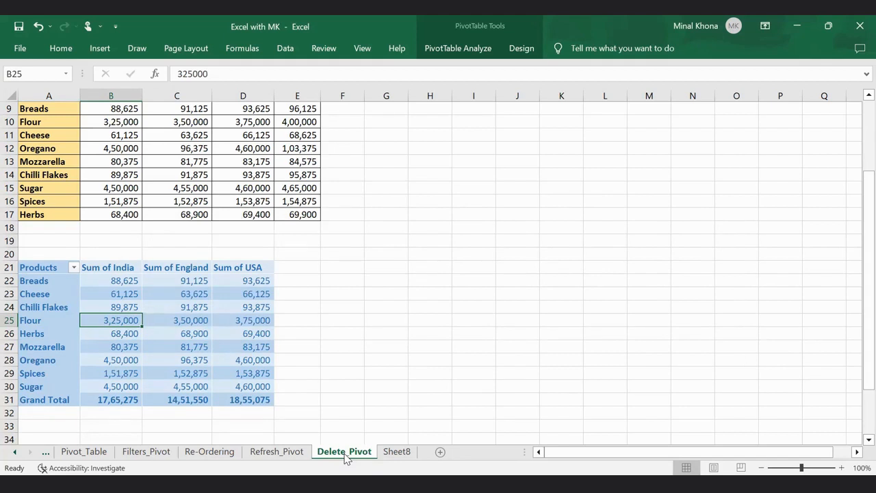
Step: Delete the entire PivotTable A21:D31 on the Delete_Pivot sheet
key(ctrl+a)
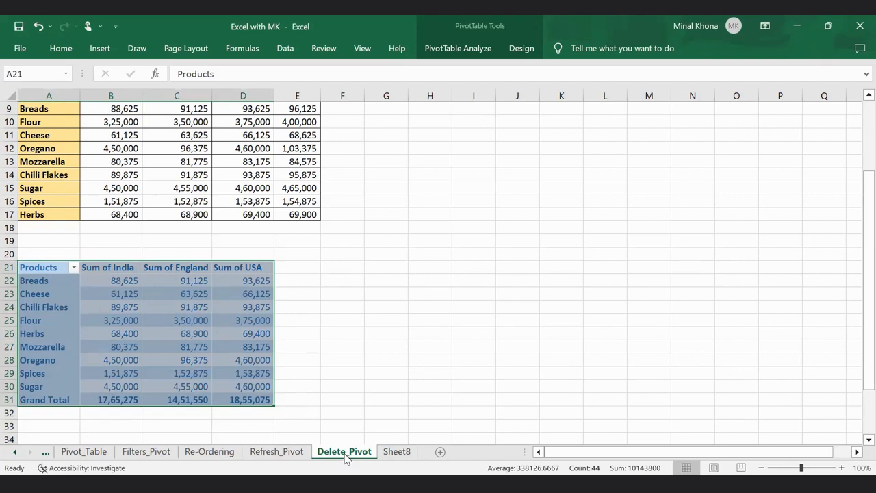
key(Delete)
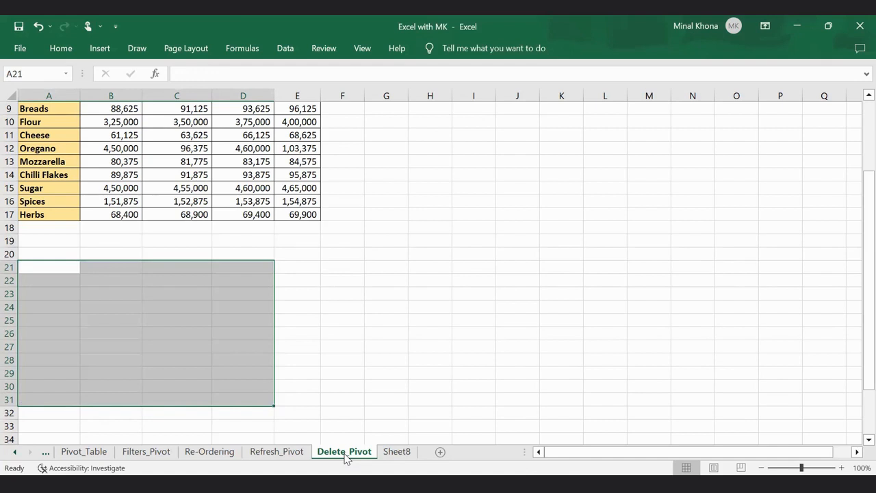
key(Up)
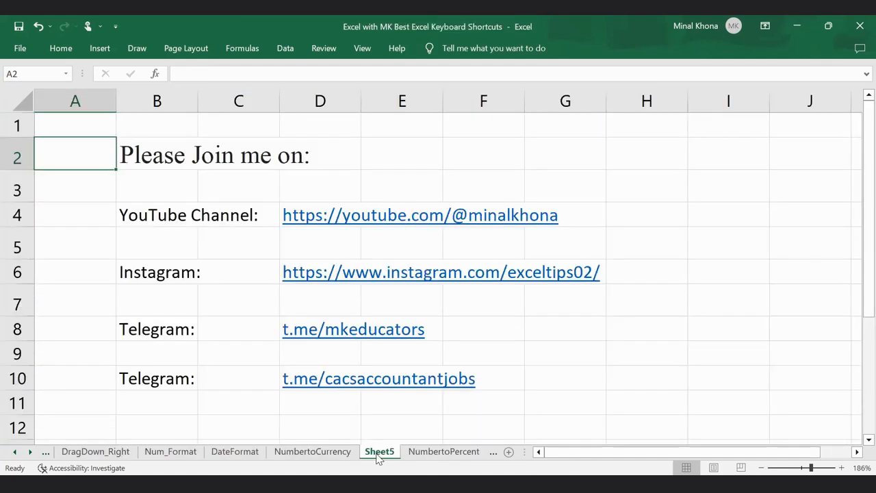